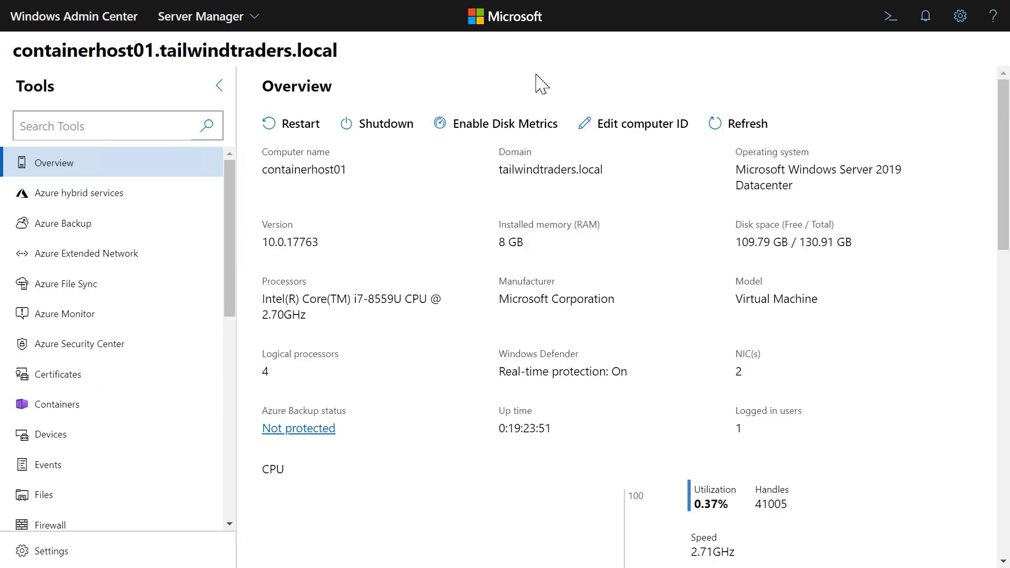
Open the host's container images list and show the details of the windows/servercore image tagged 1809.
left_click(60, 415)
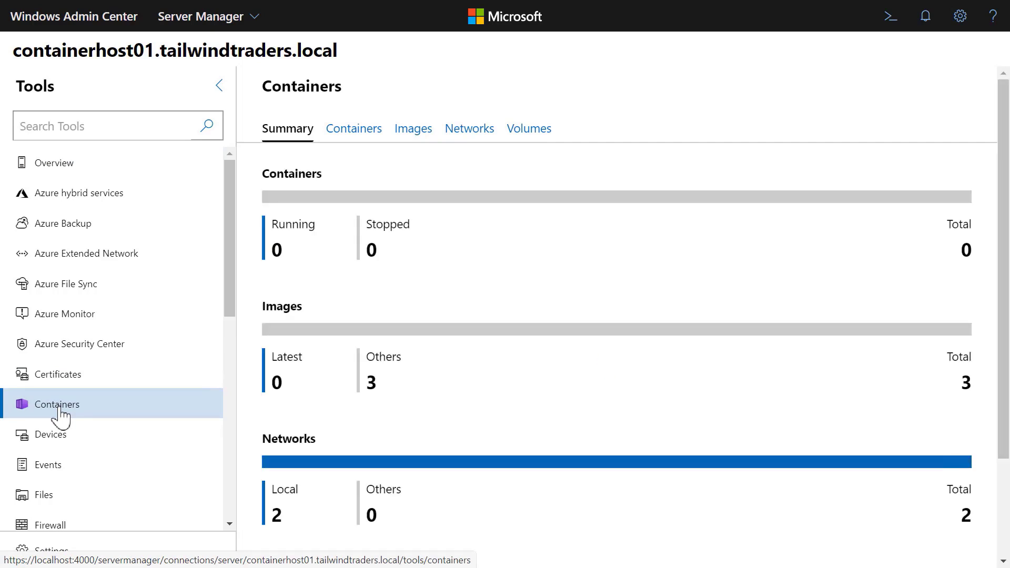
left_click(429, 133)
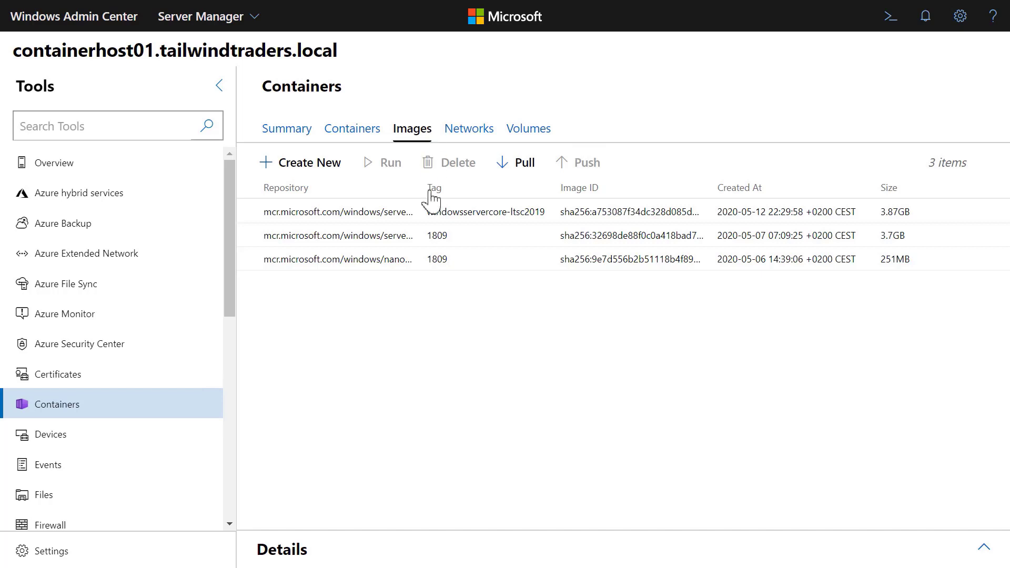
left_click(409, 250)
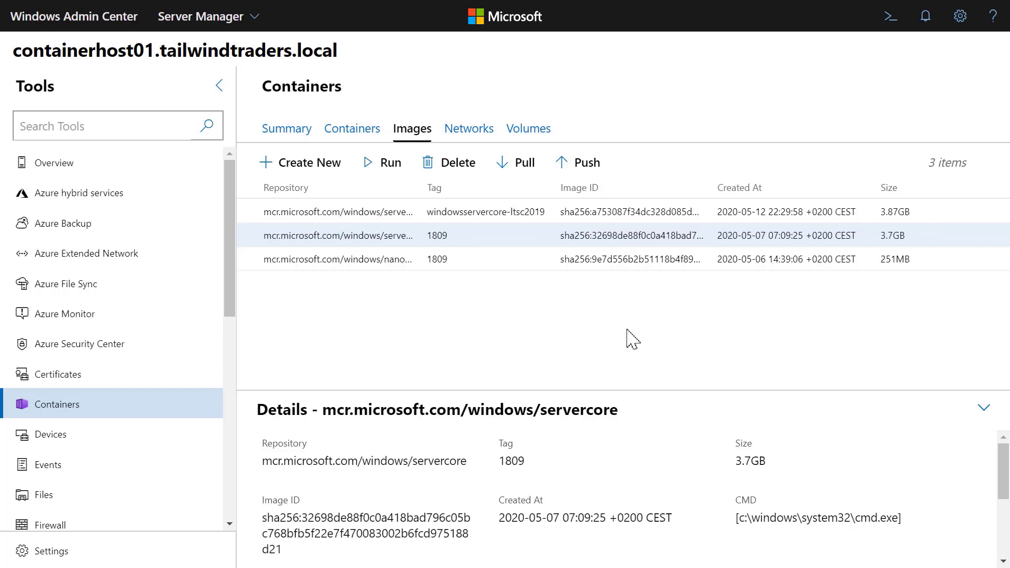
Start creating a new container image for a Windows IIS Web Application with Static Web Application Folder as the source type.
left_click(323, 163)
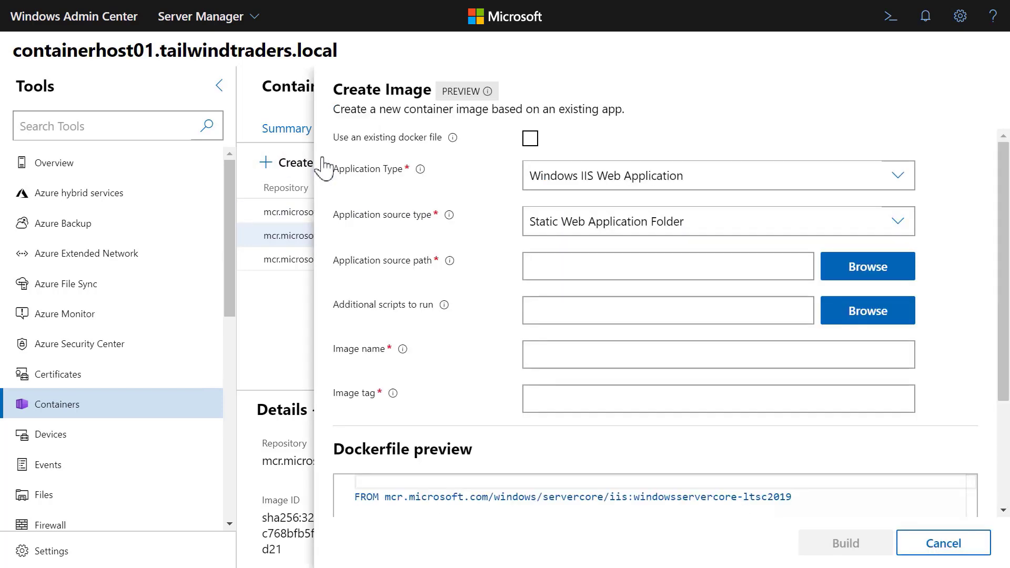
mouse_move(455, 148)
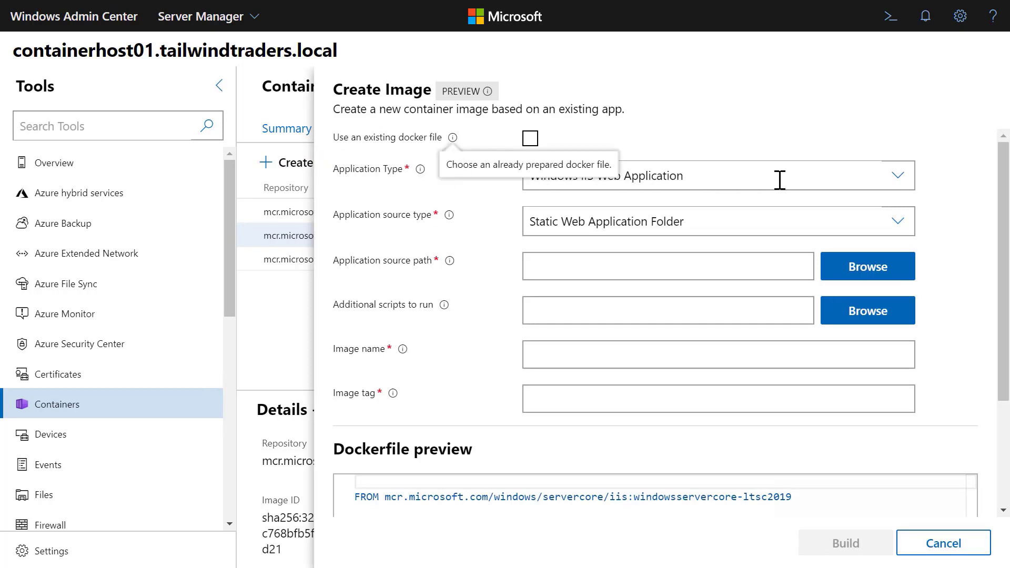
left_click(910, 177)
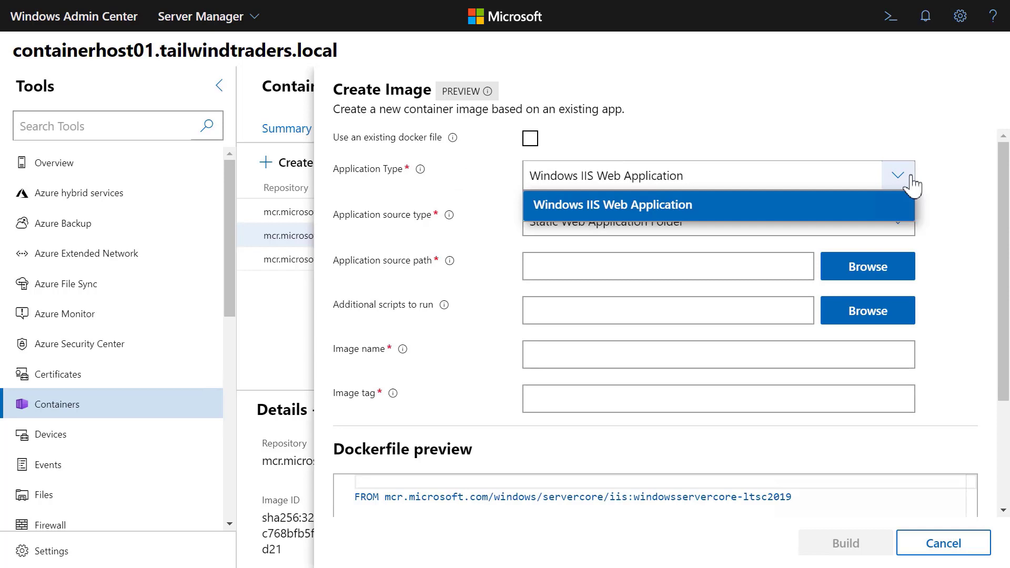
left_click(910, 177)
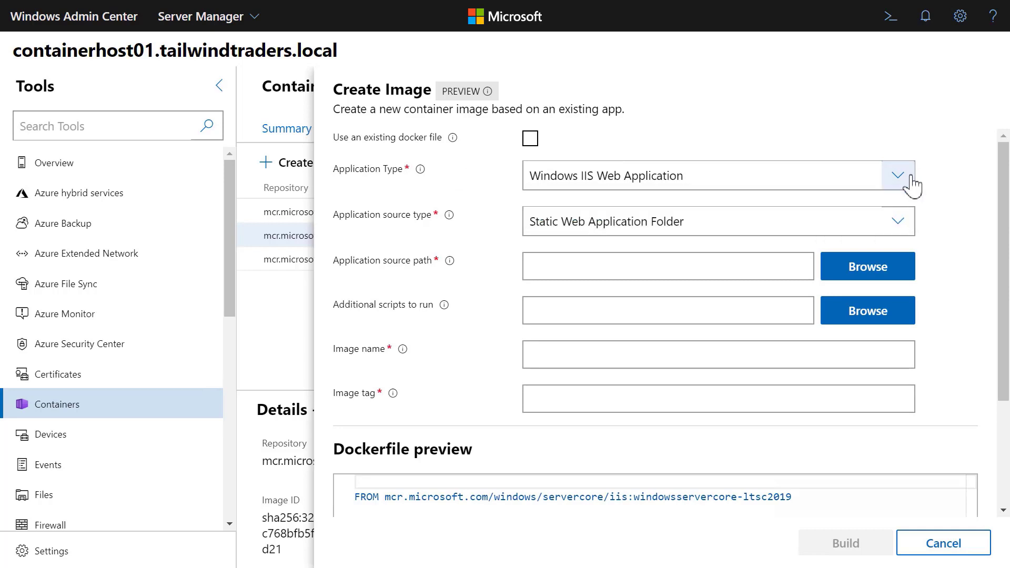
left_click(907, 227)
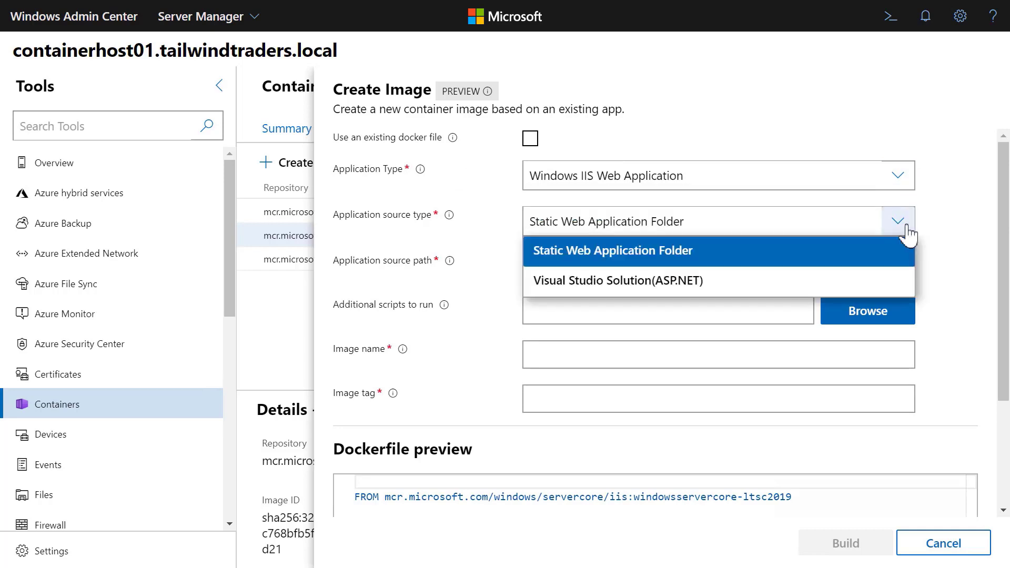
left_click(688, 258)
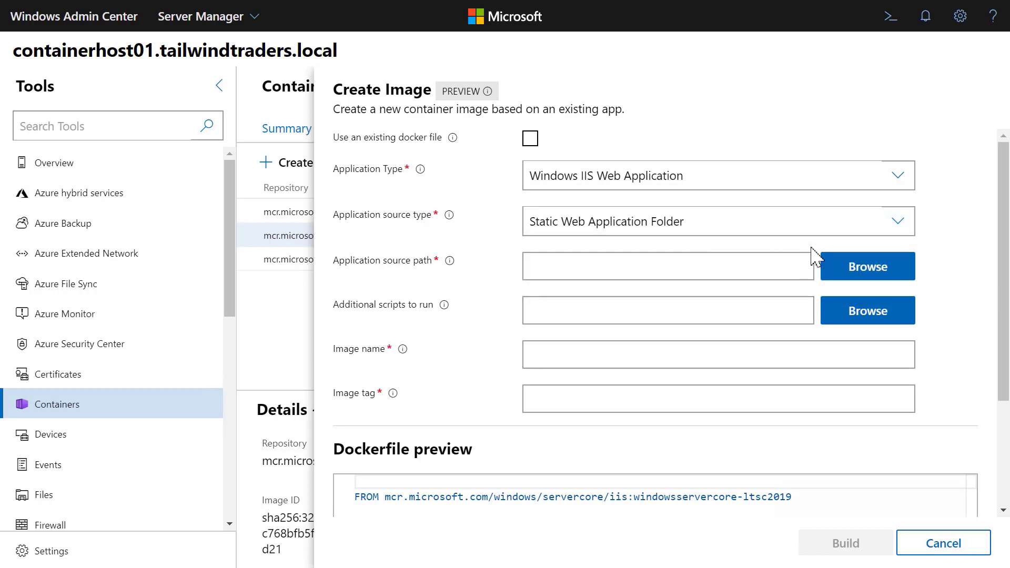
Set the application source path to the C:\ttwebsite folder.
left_click(880, 279)
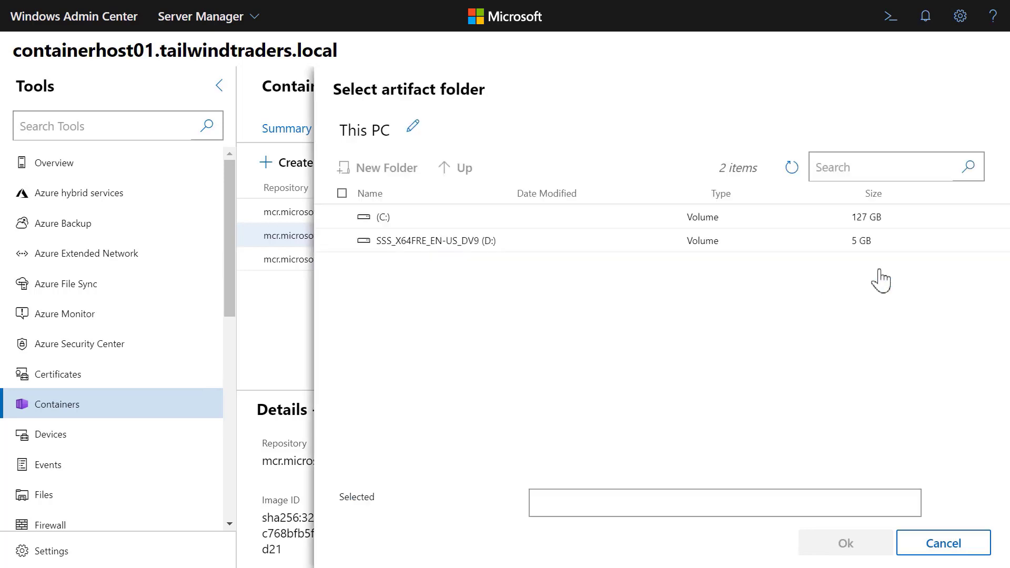
left_click(385, 223)
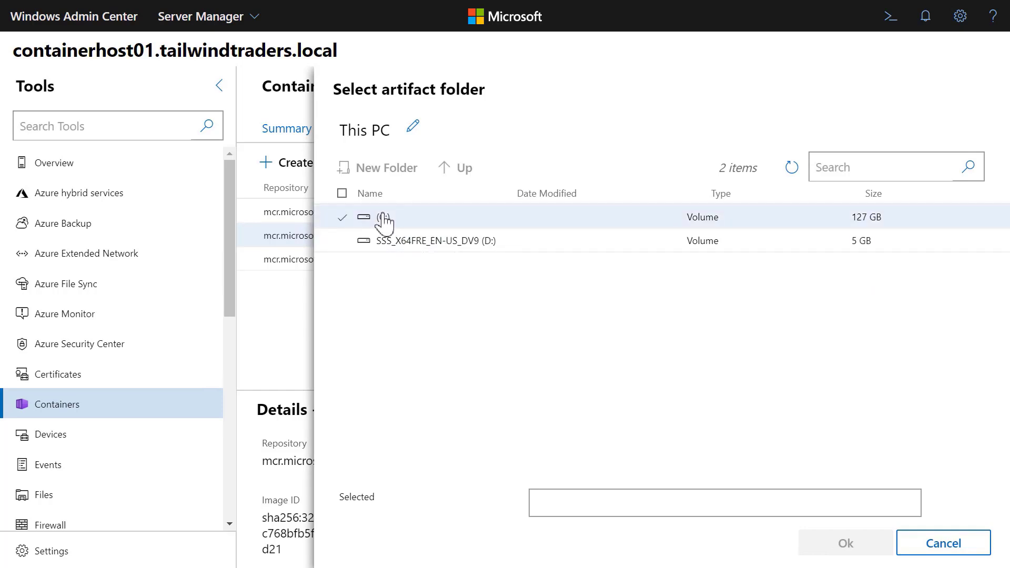
left_click(385, 222)
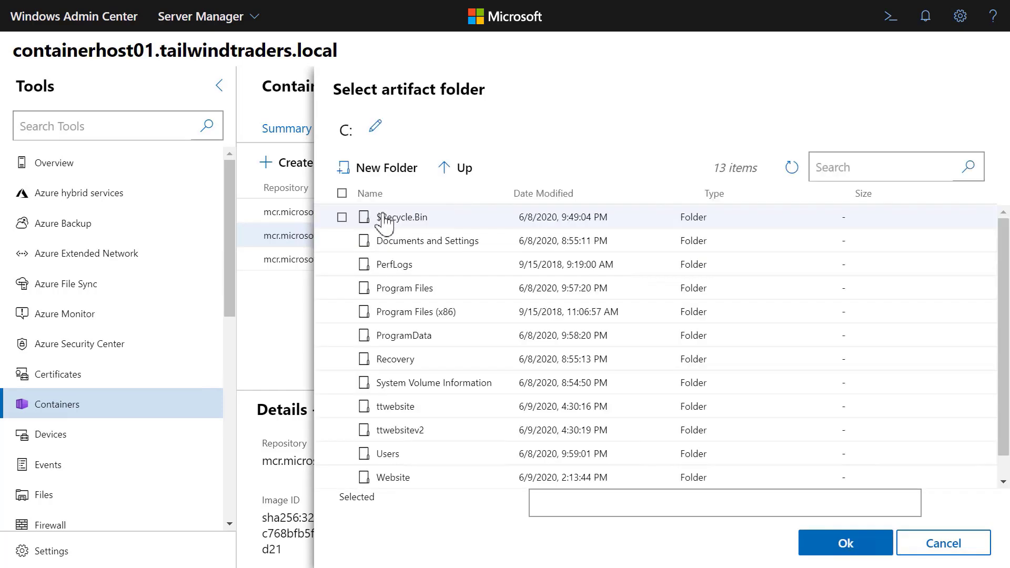
left_click(407, 406)
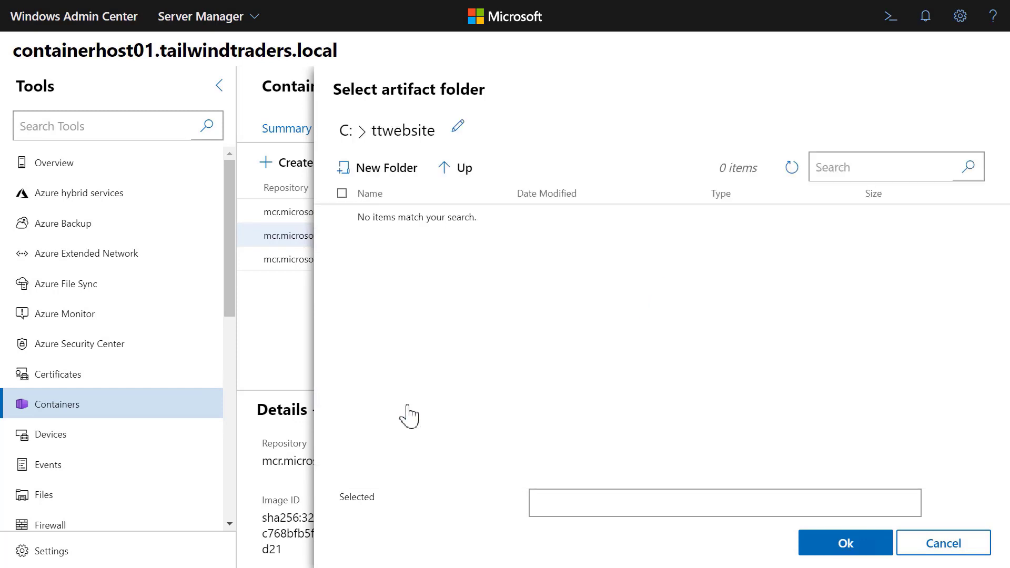
left_click(862, 550)
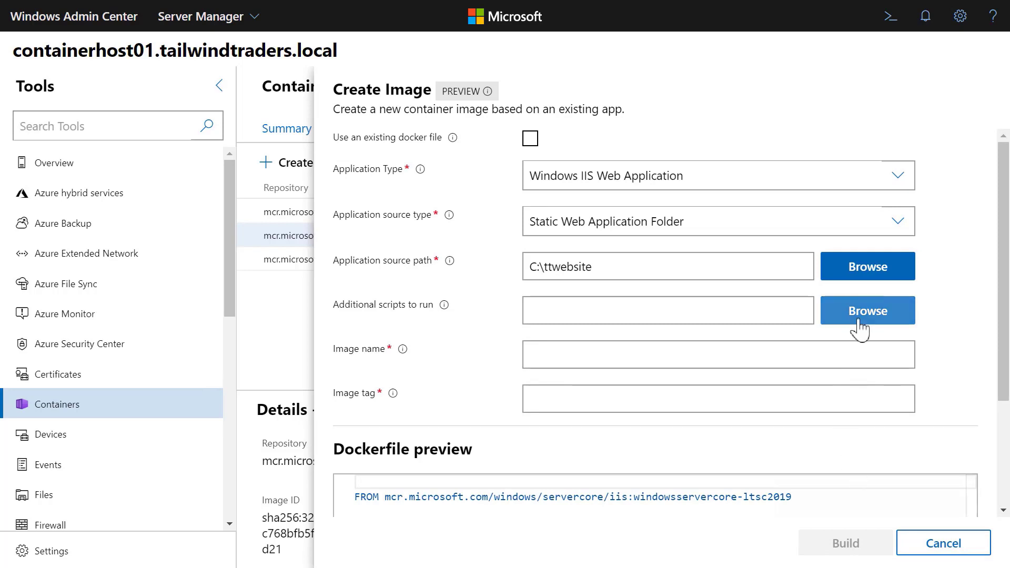
Name the image ttwebsite with tag v1, review the Dockerfile preview and build the image.
left_click(860, 360)
type("ttwebsite")
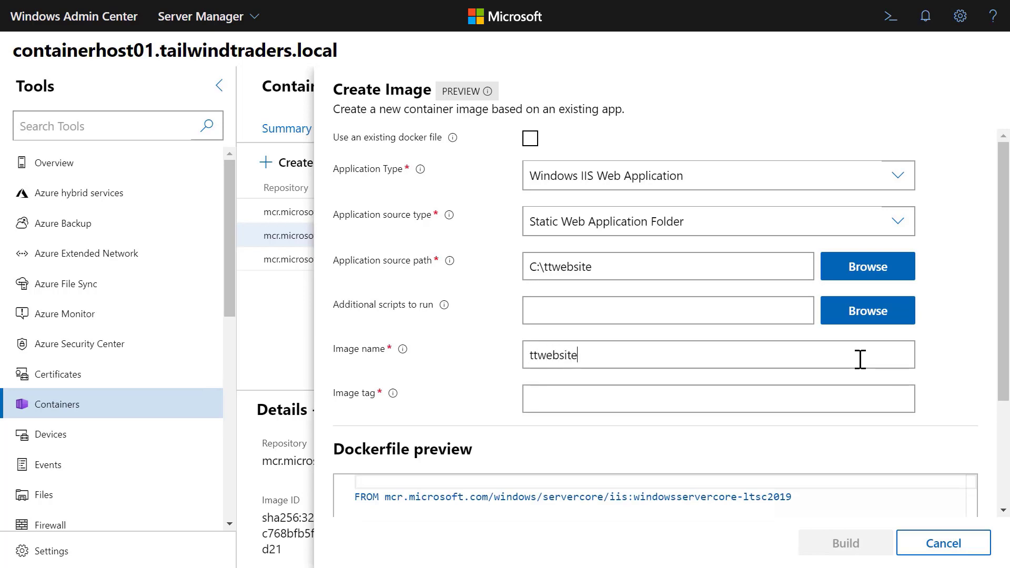
left_click(857, 399)
type("v1")
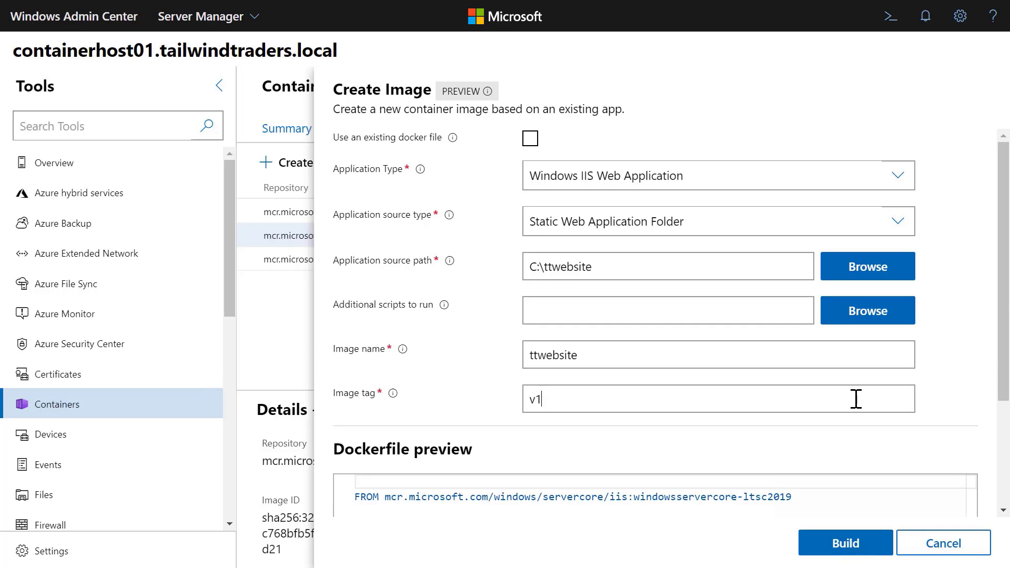
left_click_drag(1006, 347, 1006, 409)
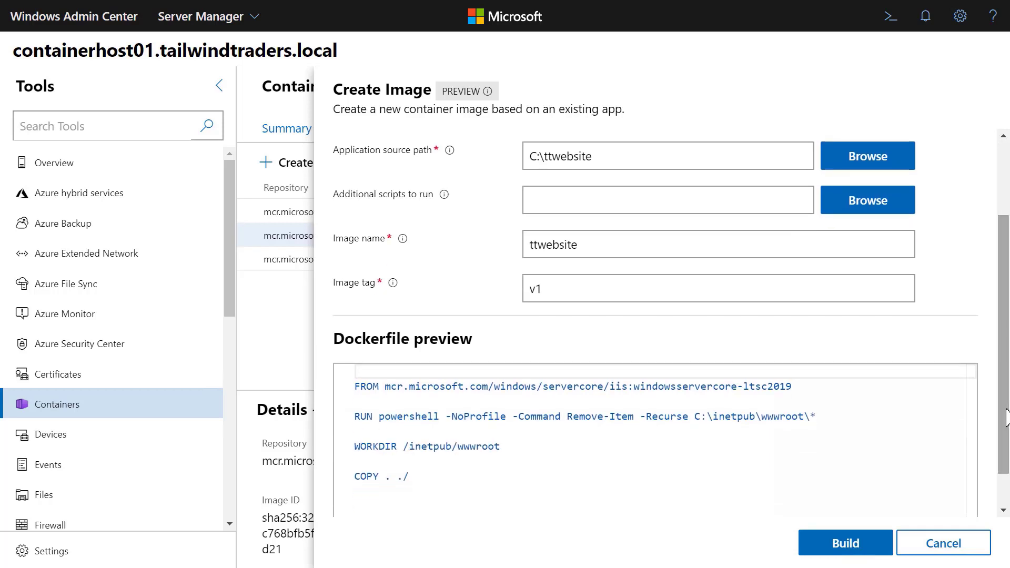
left_click_drag(1007, 418, 1006, 465)
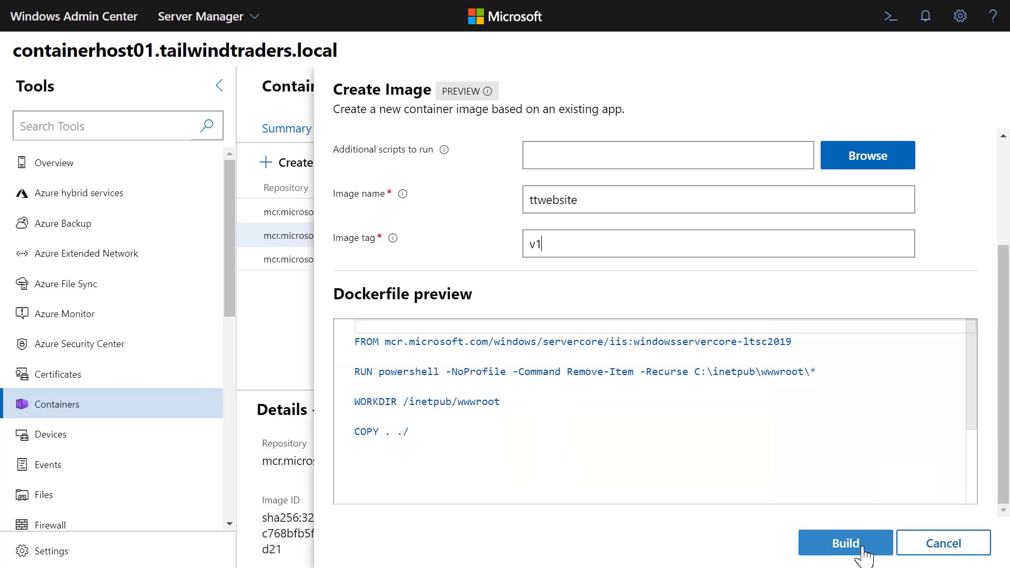
left_click(846, 545)
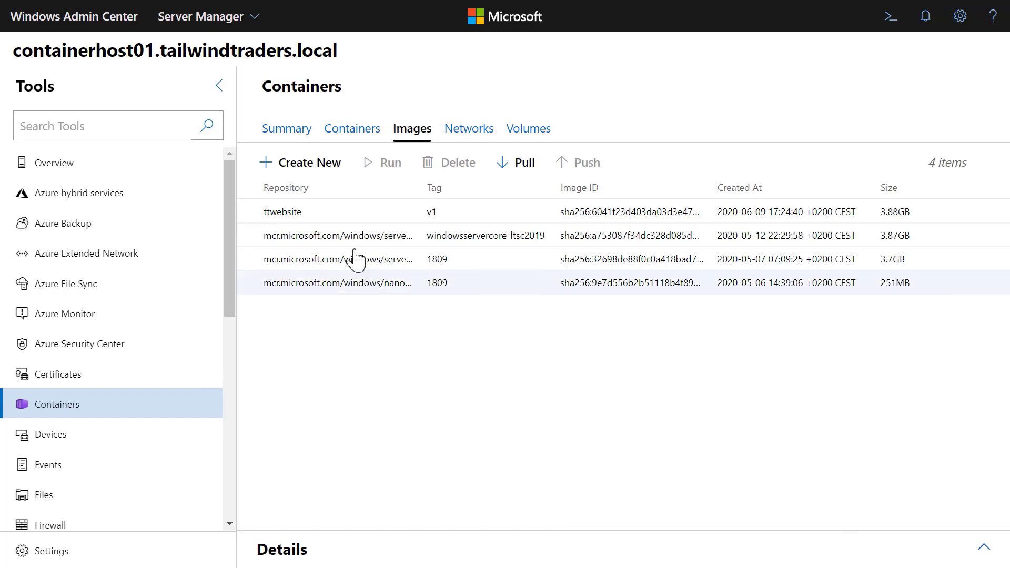
Review the ttwebsite image's details and run it as a container named ttwebsite with port 8000:80 published.
left_click(340, 214)
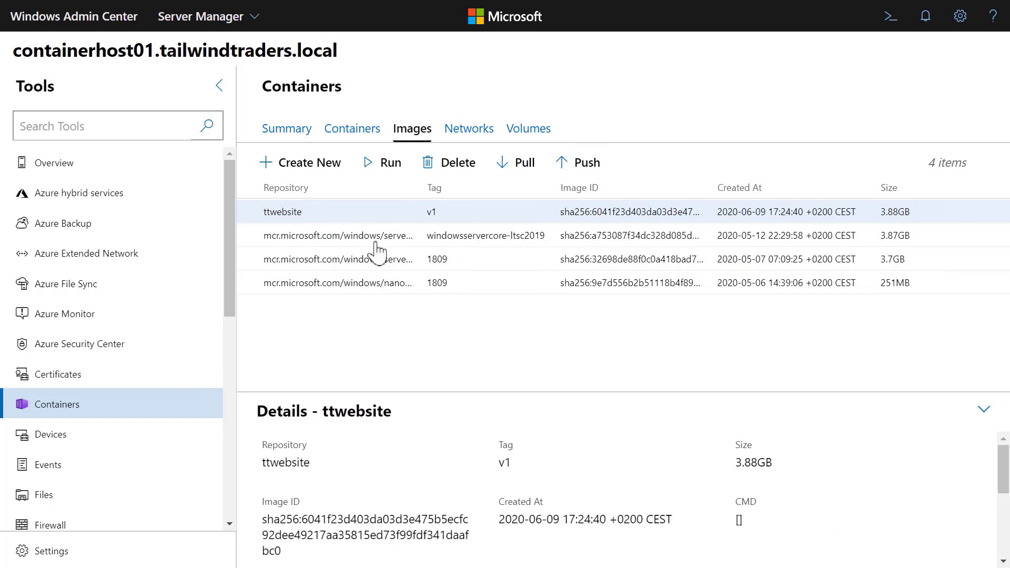
left_click_drag(582, 390, 587, 323)
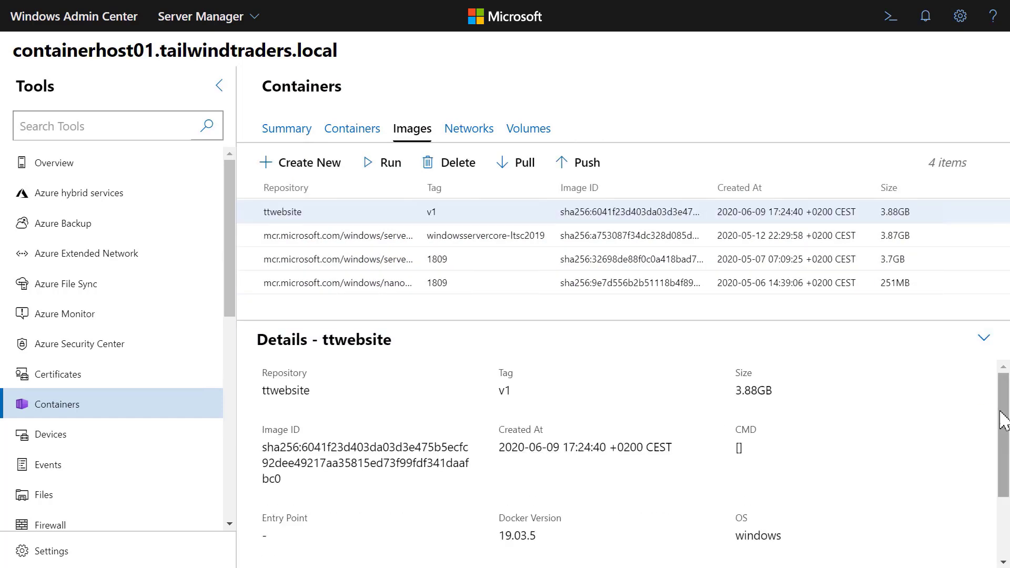
left_click_drag(1008, 423, 1005, 396)
left_click(381, 168)
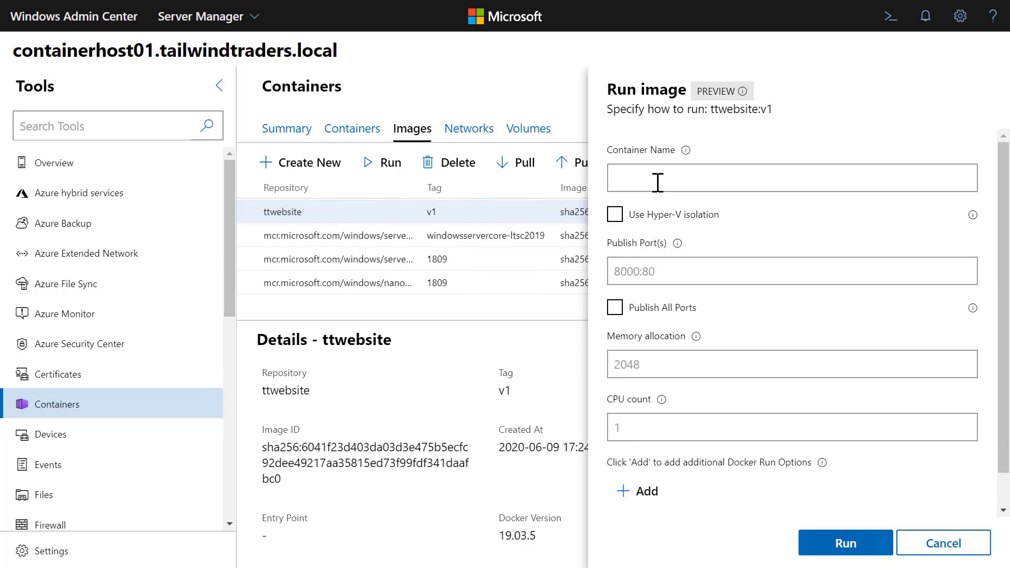
type("ttwebsite")
left_click(682, 267)
type("8000:80")
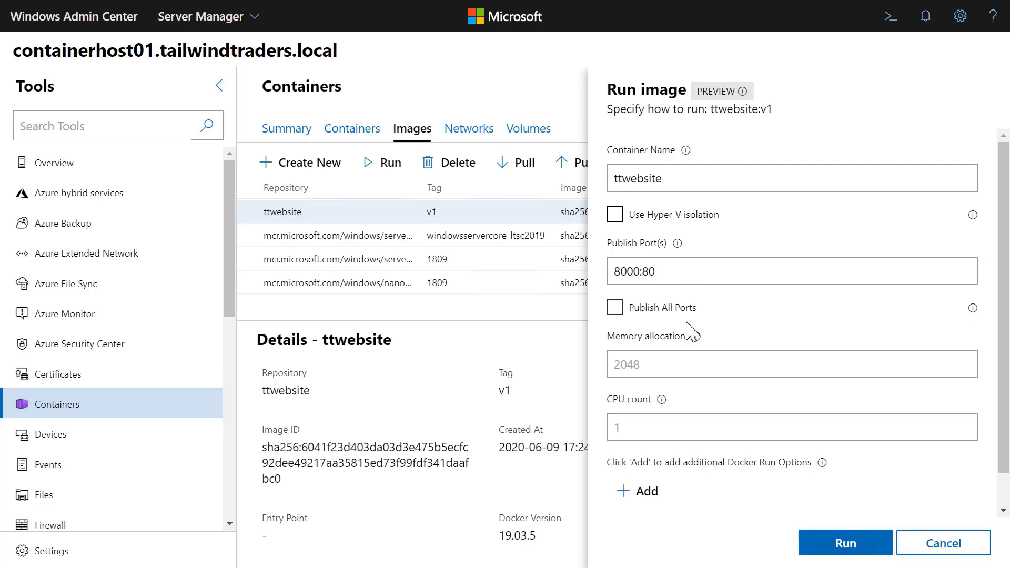
left_click(844, 545)
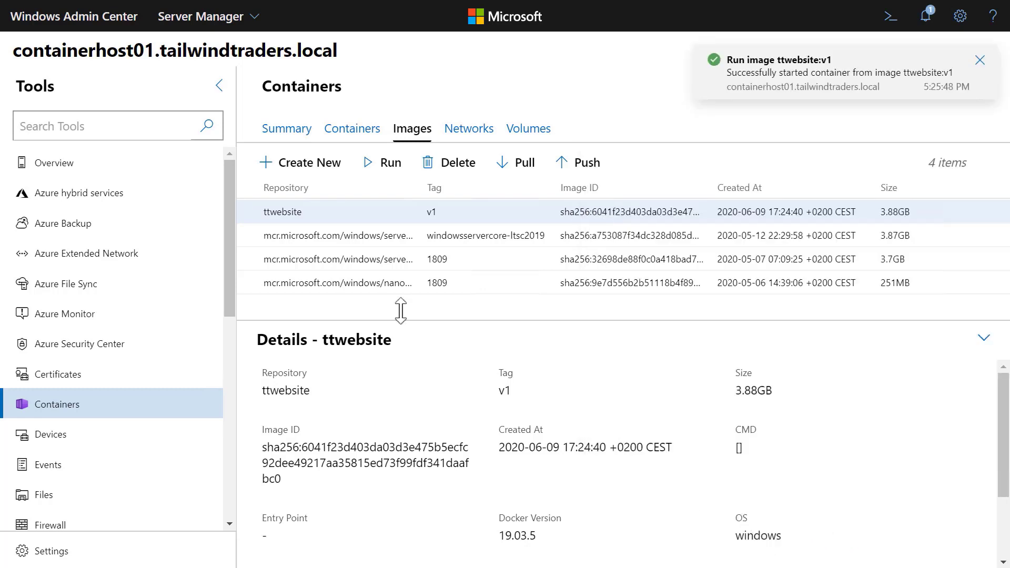
Open the list of containers and show the stats of the ttwebsite container in an enlarged details area.
left_click(352, 131)
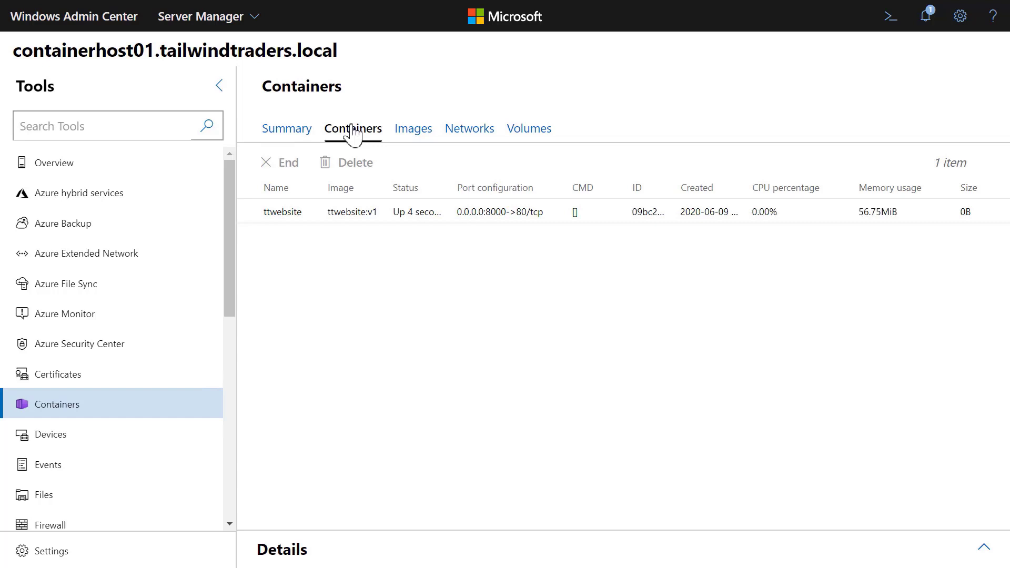
left_click(352, 219)
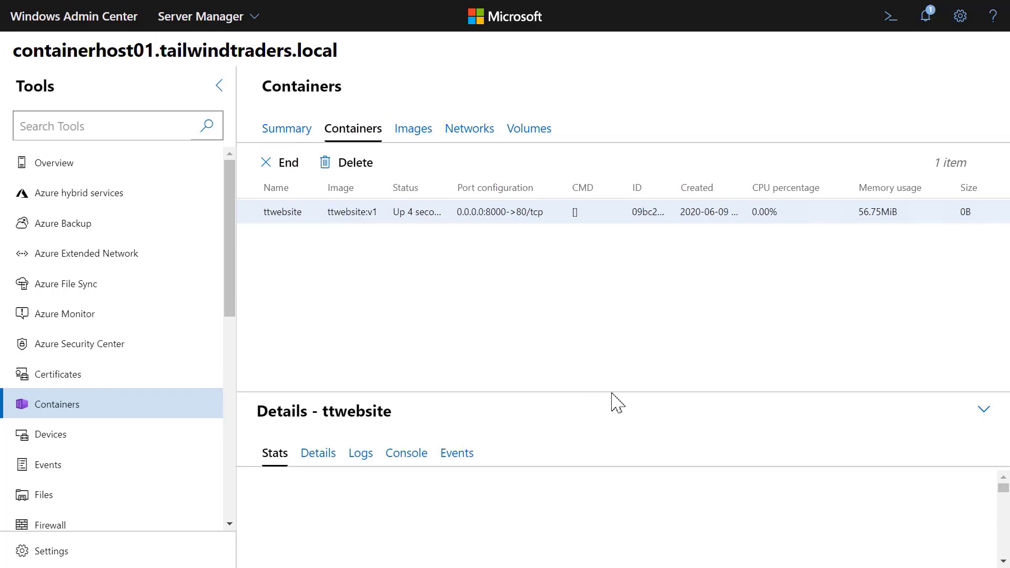
left_click_drag(615, 377, 609, 253)
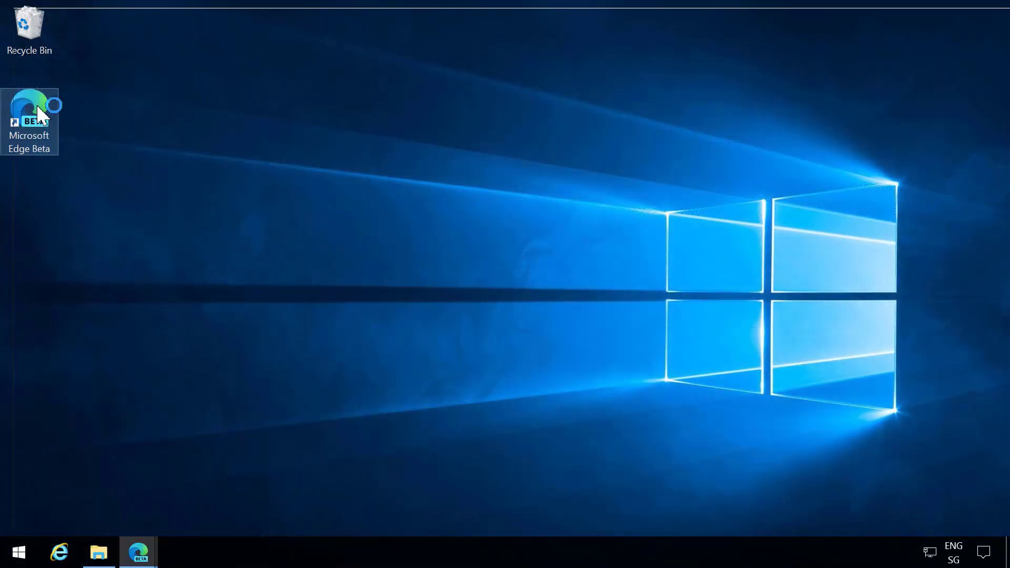
Switch to Microsoft Edge Beta and open the containerized website at containerhost01:8000.
double_click(42, 102)
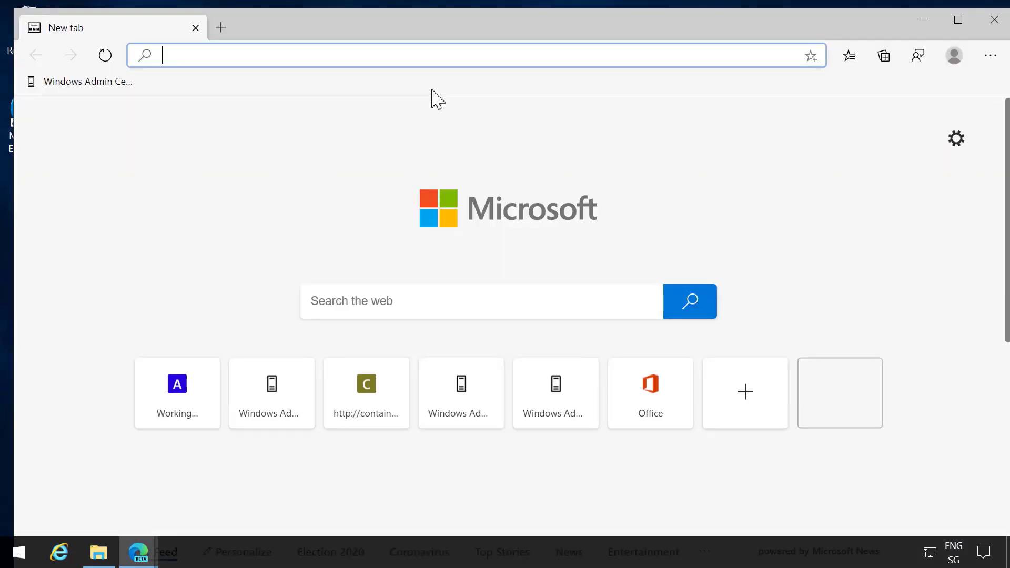
type("containerhost01:8000")
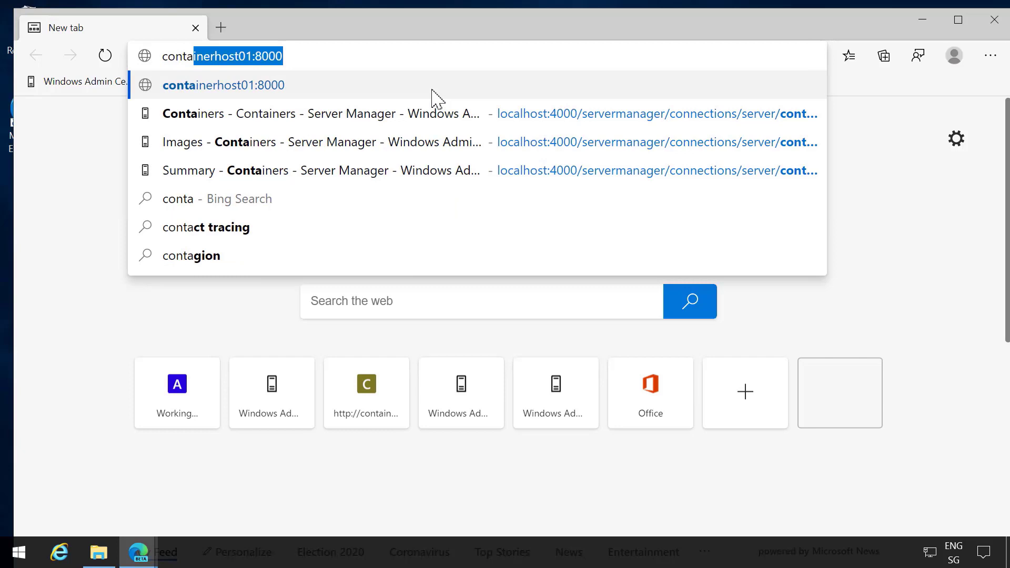
key("End")
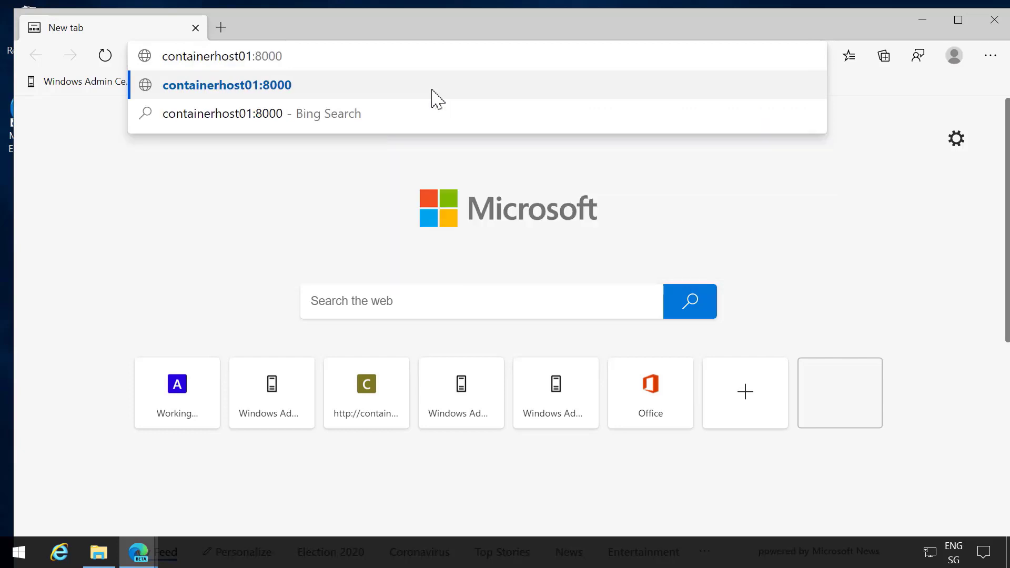
key("Return")
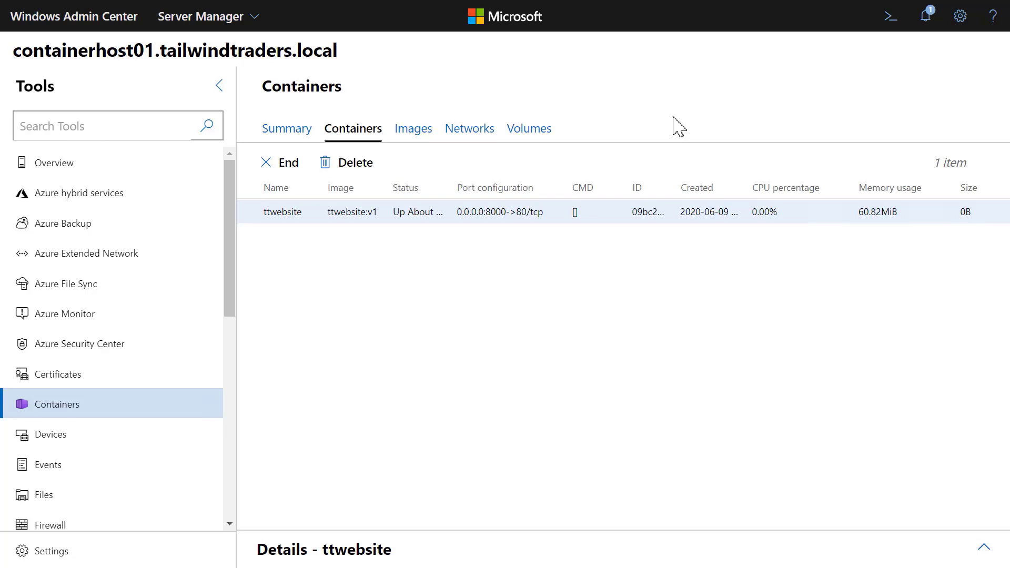
Examine the ttwebsite container's stats, details and logs in Windows Admin Center, and open its console.
left_click(983, 548)
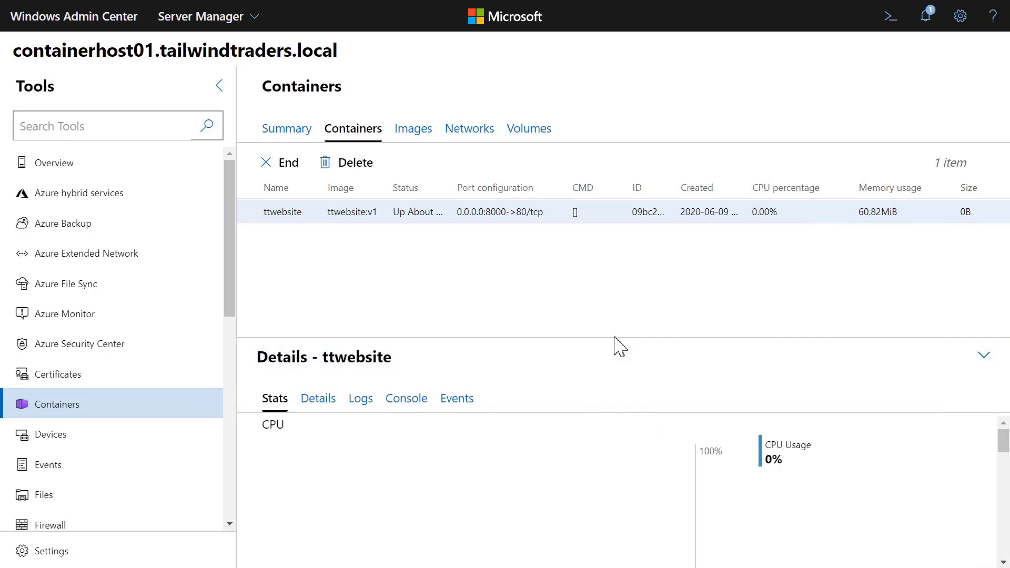
left_click_drag(618, 337, 619, 253)
mouse_move(1003, 382)
left_mouse_down()
mouse_move(1003, 553)
mouse_move(1004, 366)
left_mouse_up()
left_click(328, 319)
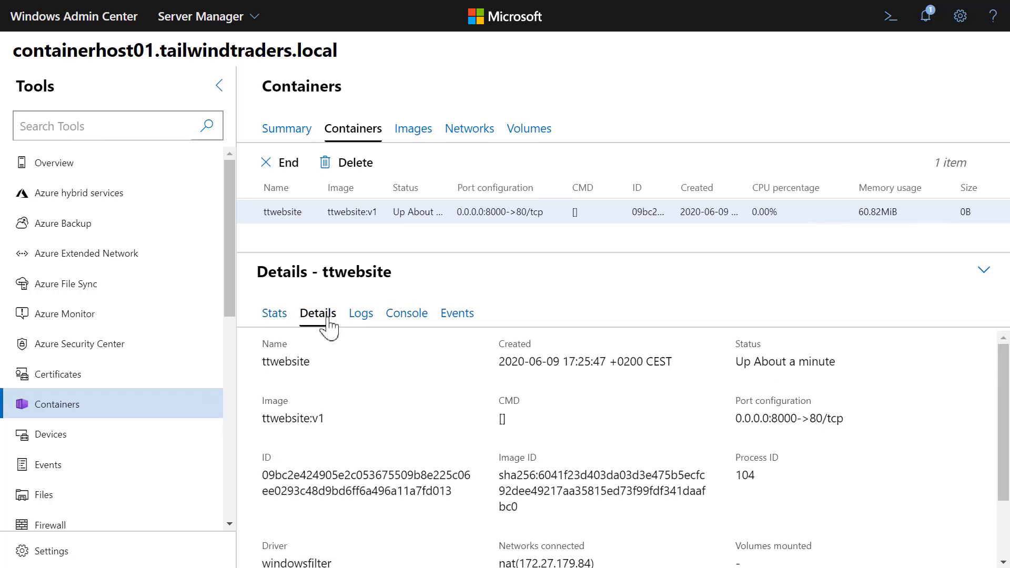
left_click(367, 322)
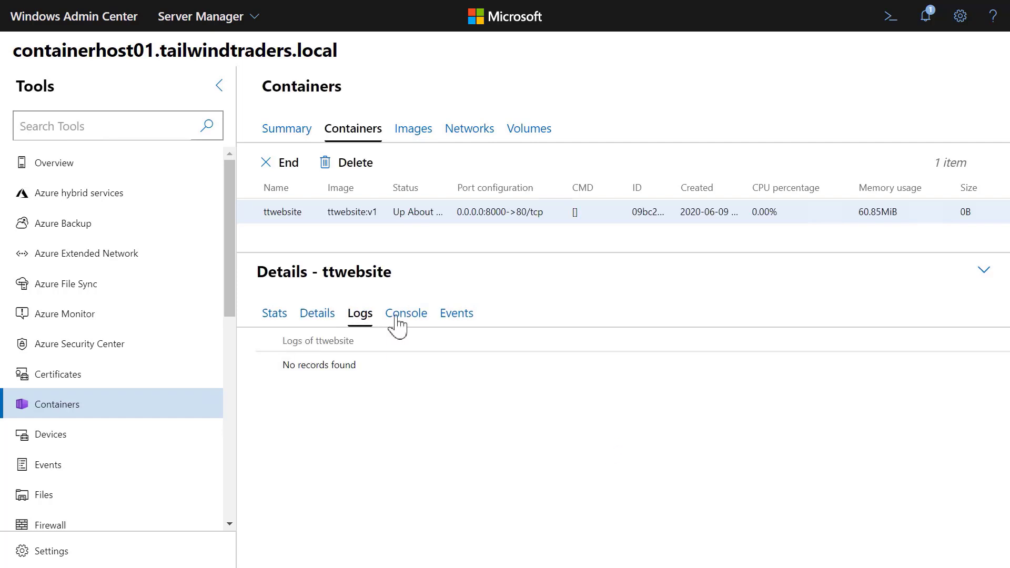
left_click(409, 326)
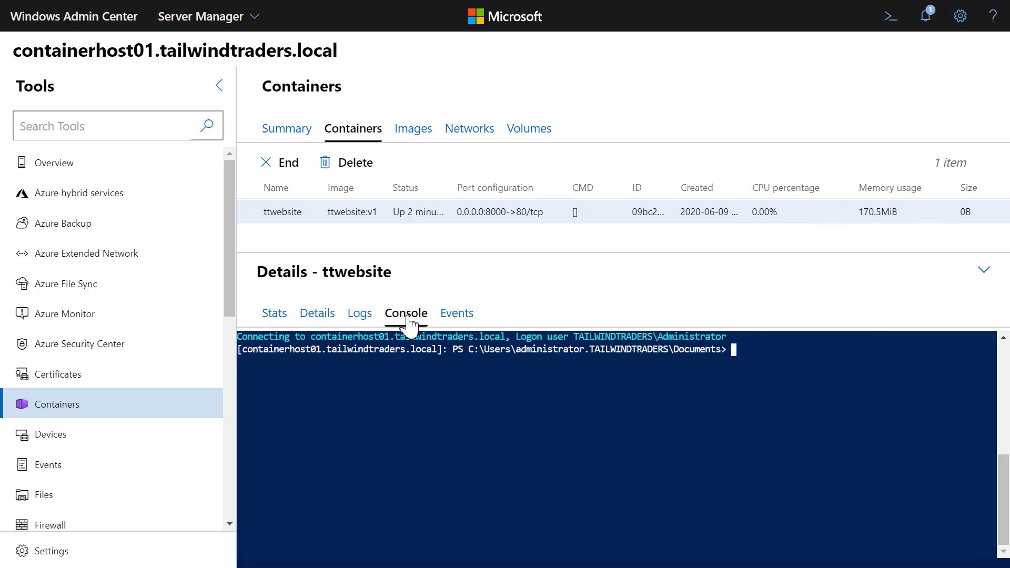
Push the ttwebsite image with tag v1 to the Azure Container Registry ttacr01.azurecr.io.
left_click(414, 136)
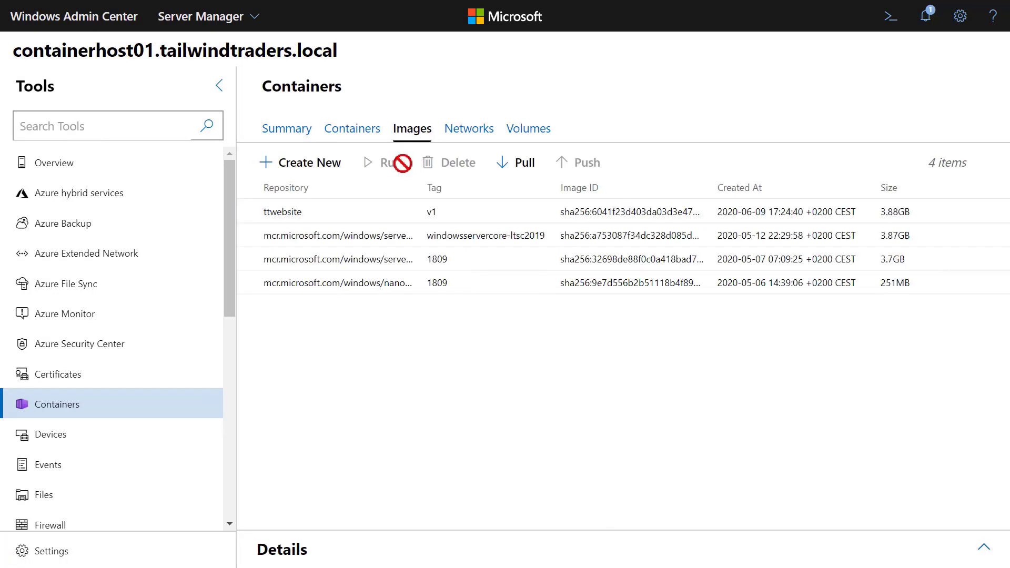
left_click(398, 216)
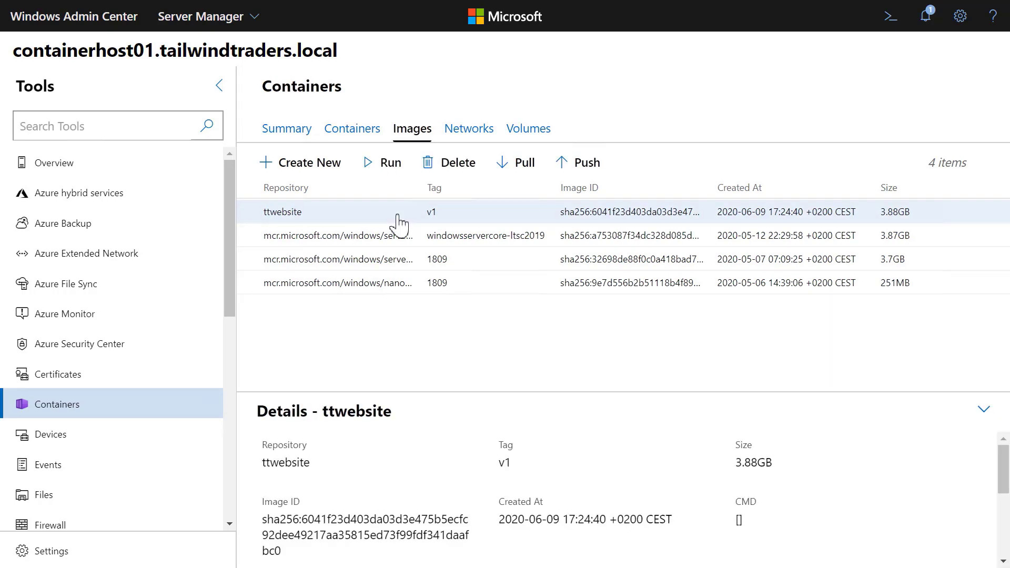
left_click(587, 163)
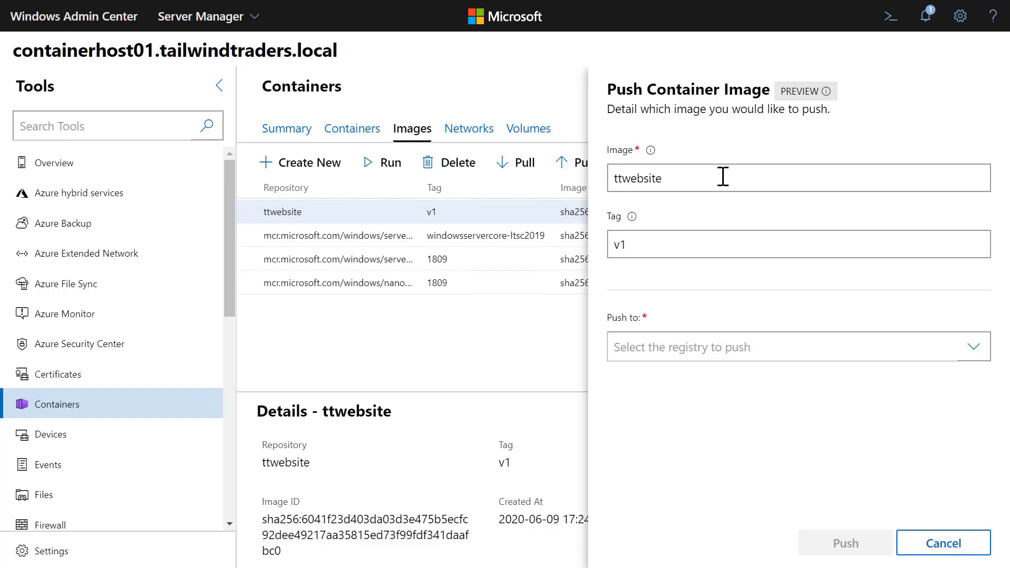
left_click(979, 358)
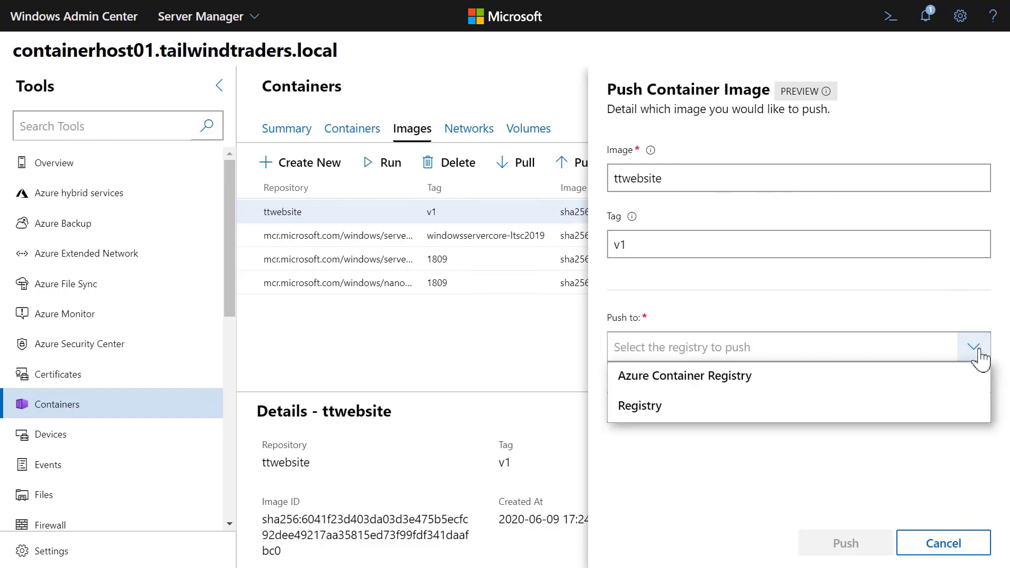
left_click(971, 387)
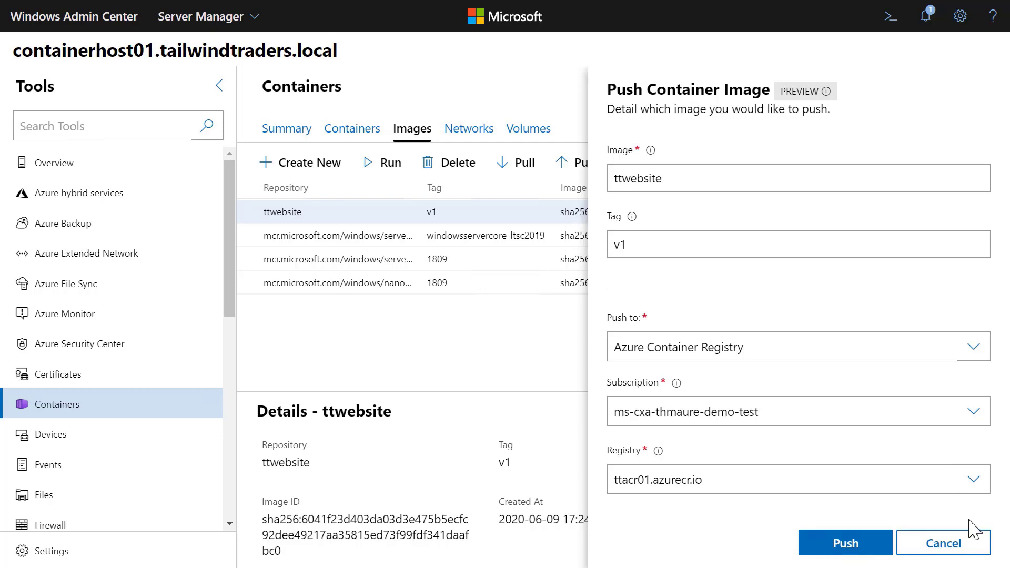
left_click(844, 544)
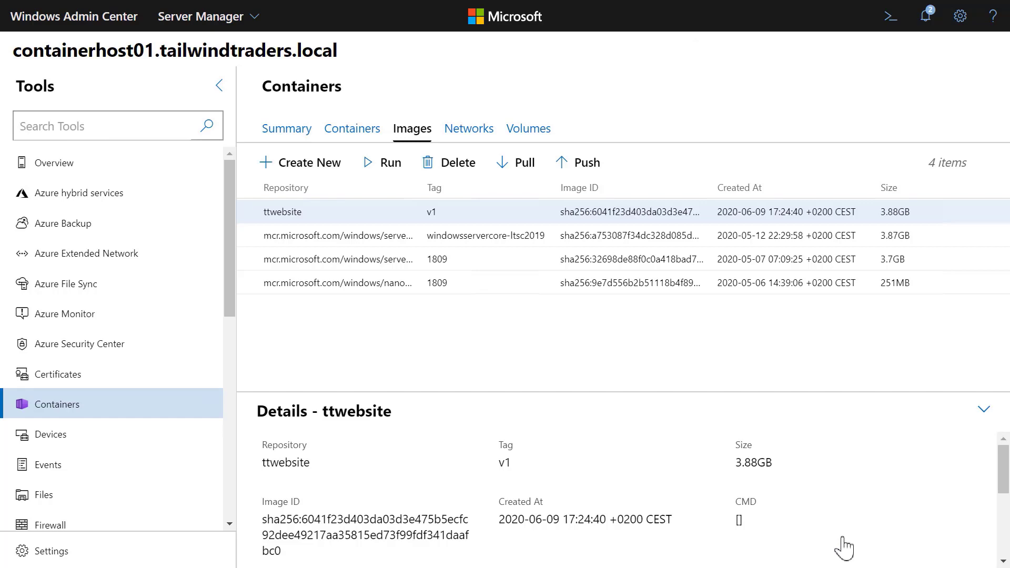
Switch to the Azure portal, search for "container", and open the ttwebsite repository in the ttacr01 container registry.
left_click(307, 15)
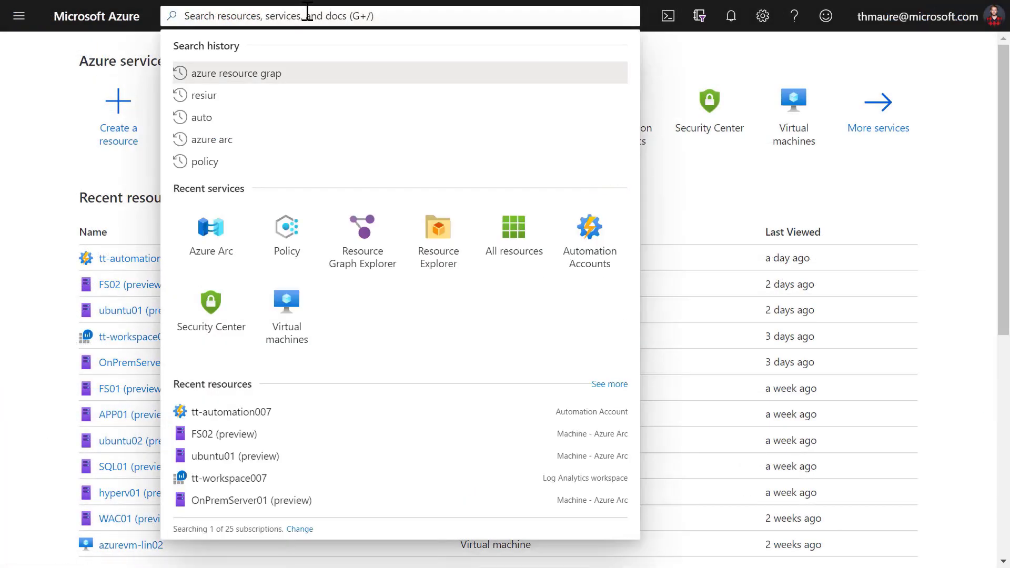
type("container")
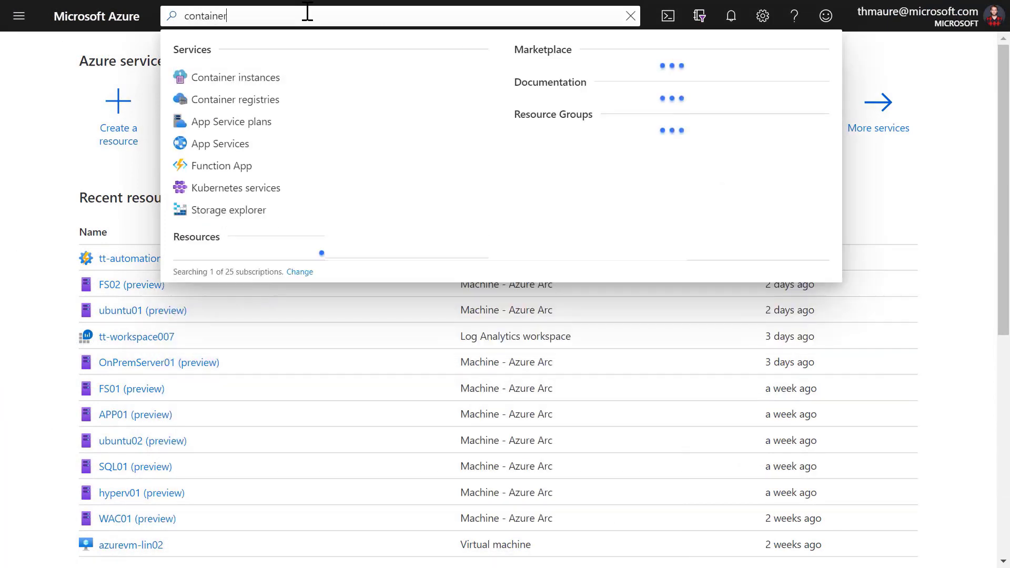
left_click(259, 103)
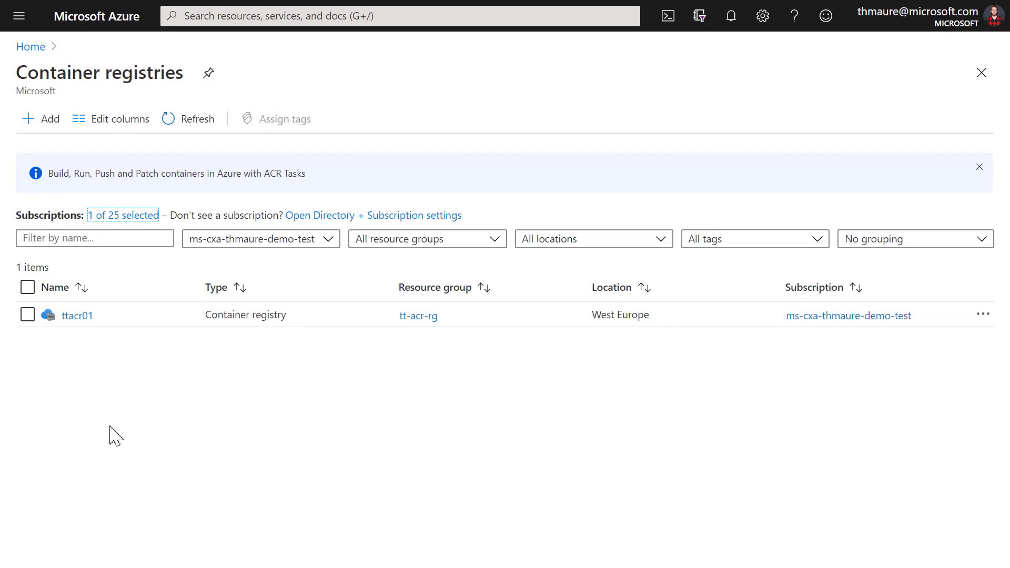
left_click(78, 316)
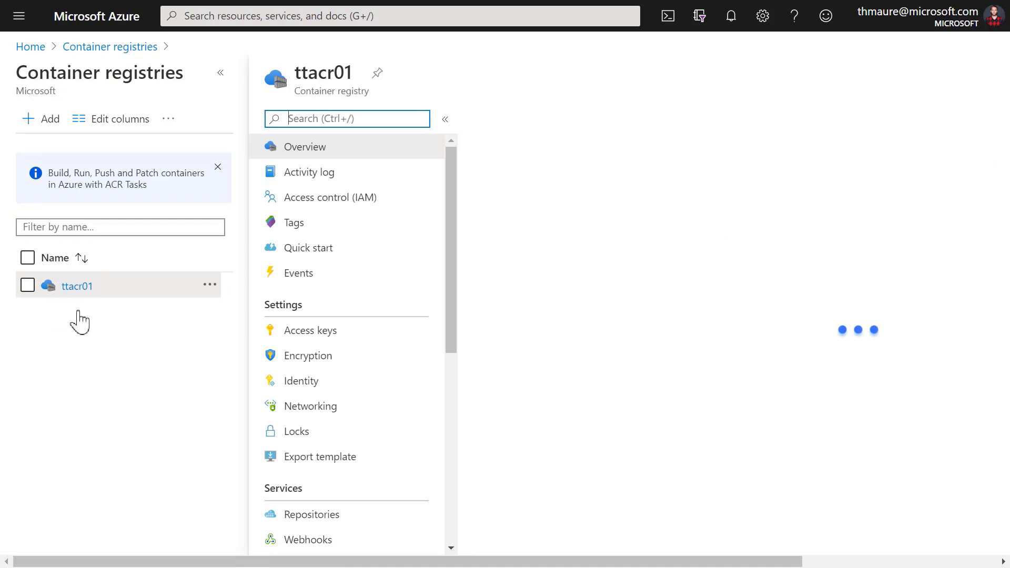
left_click(311, 516)
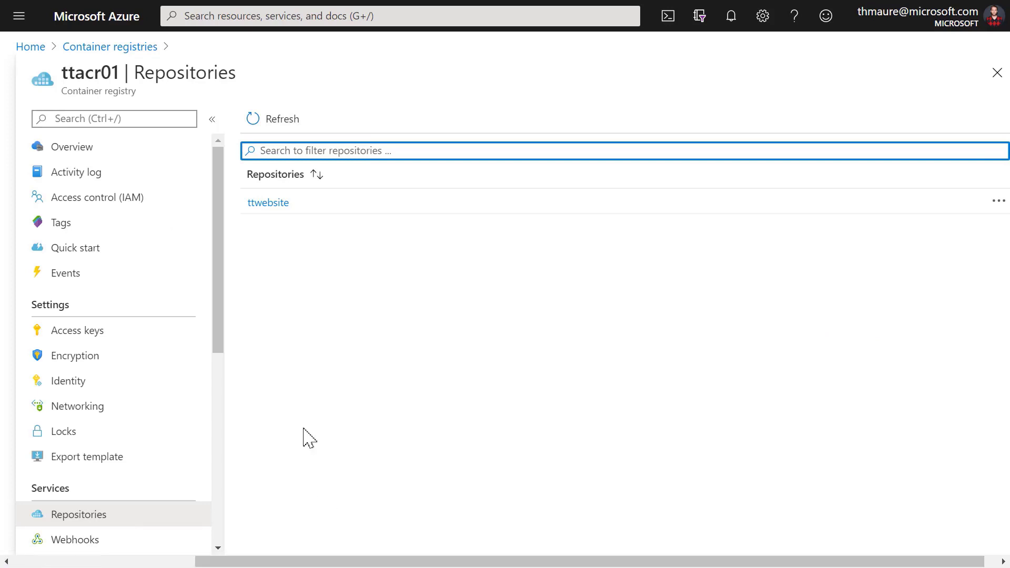
left_click(267, 204)
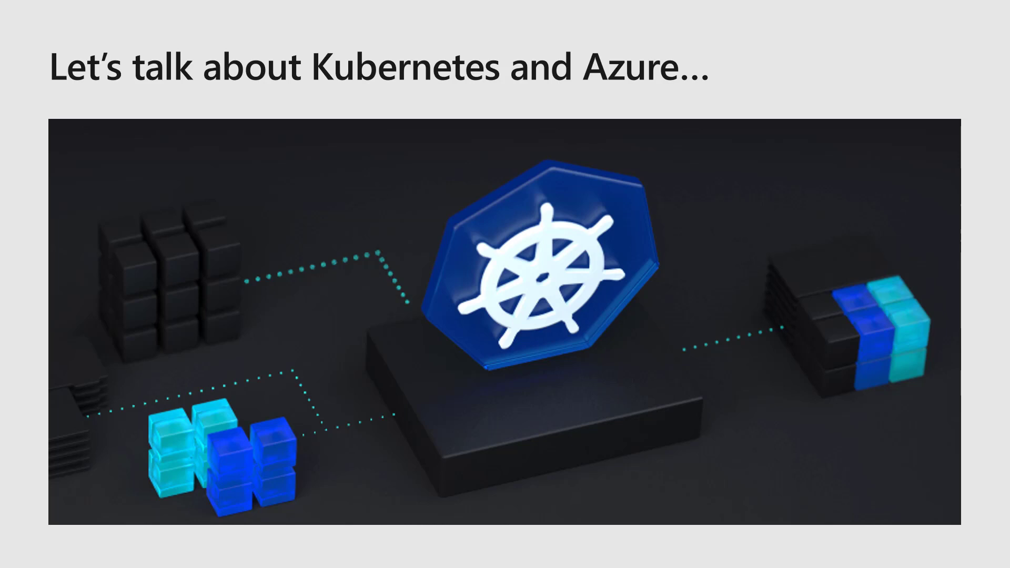
key("Right")
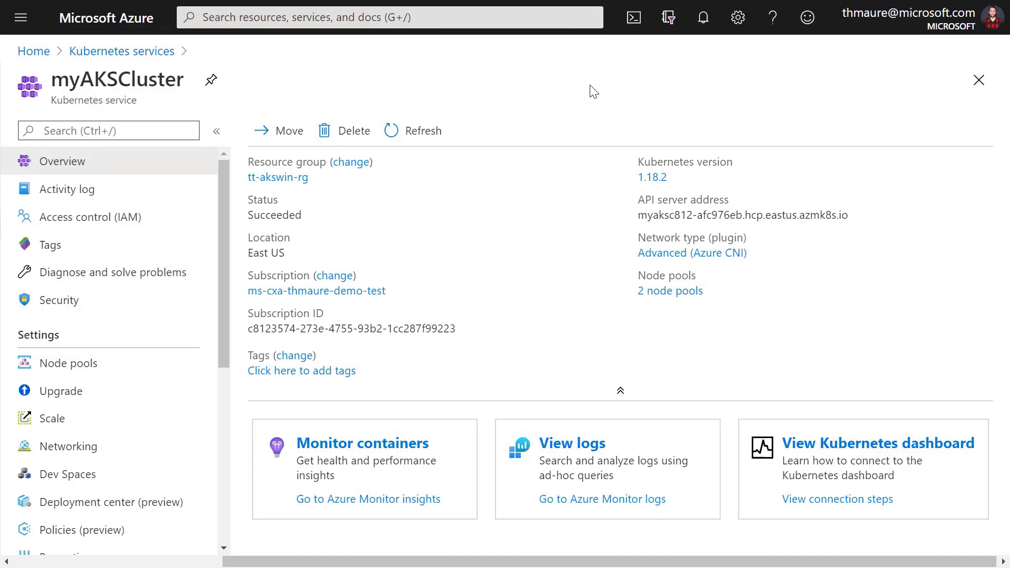
Examine the node pools of myAKSCluster in the Azure portal, highlighting the Windows pool npwin.
left_click(120, 373)
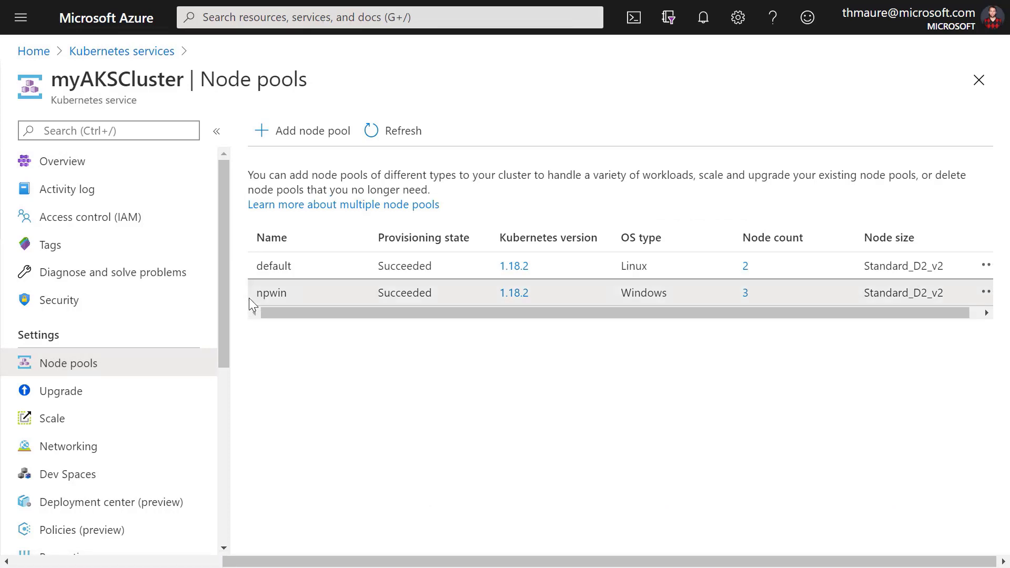
left_click_drag(249, 299, 684, 295)
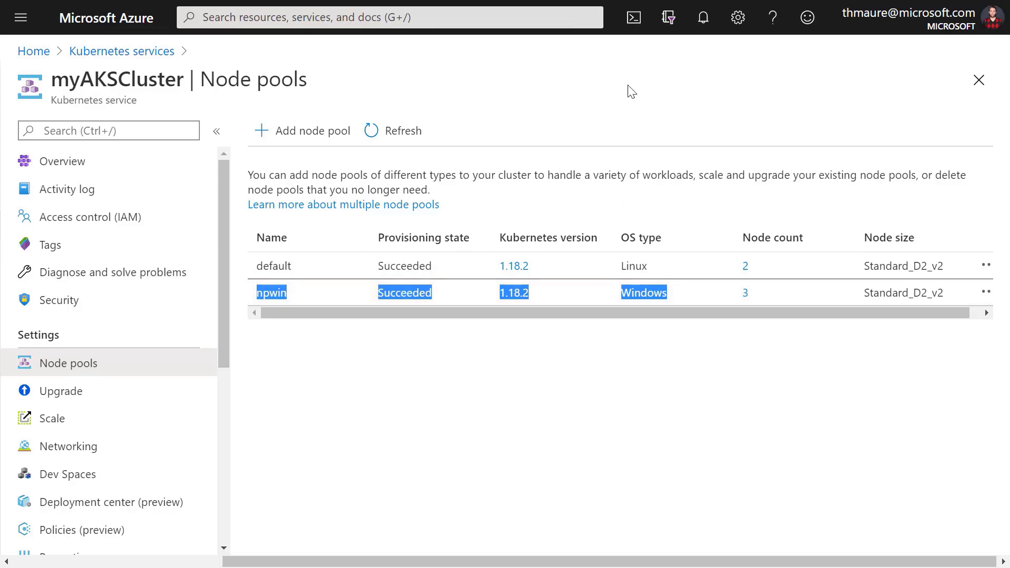
Open ttwebsite.yaml in the Cloud Shell code editor, review its containers name and image lines, and close the editor.
left_click(633, 22)
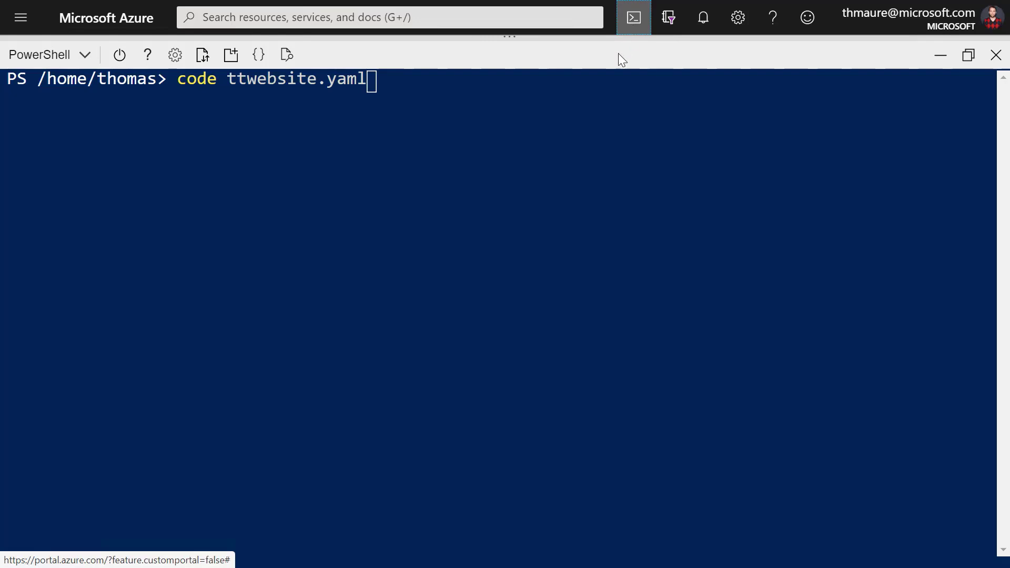
left_click(617, 81)
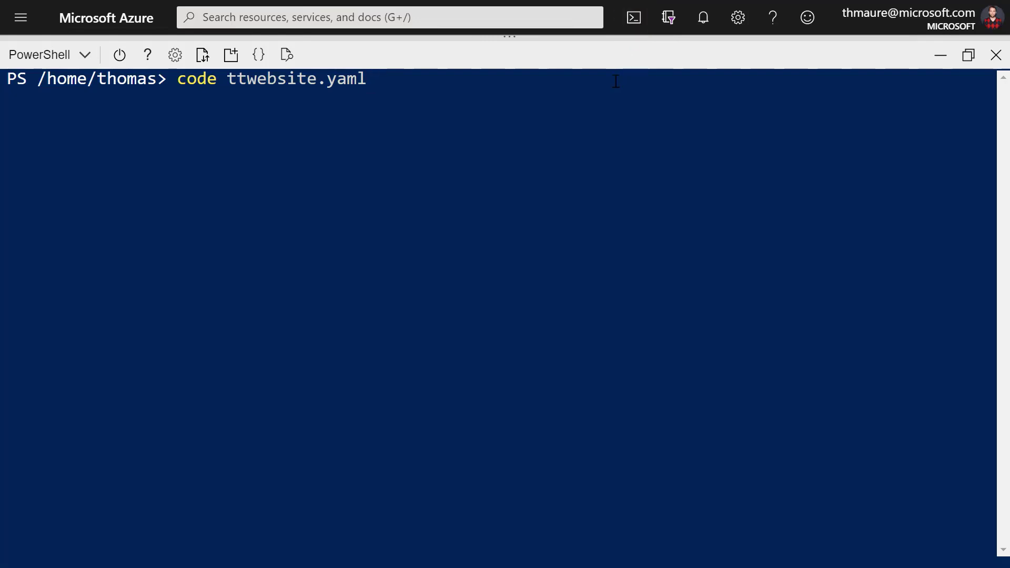
key("Return")
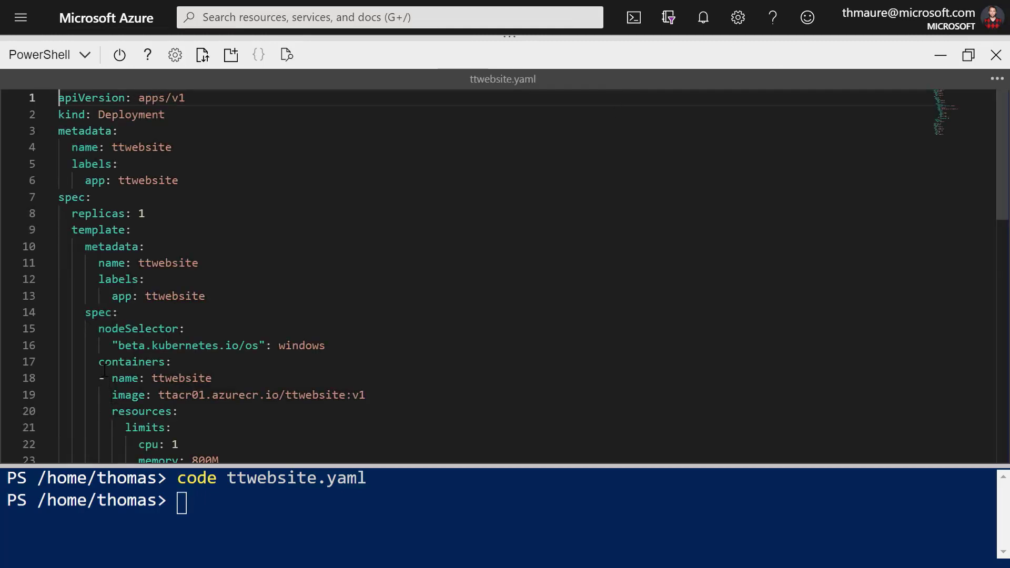
left_click_drag(99, 363, 173, 363)
left_click_drag(240, 383, 367, 396)
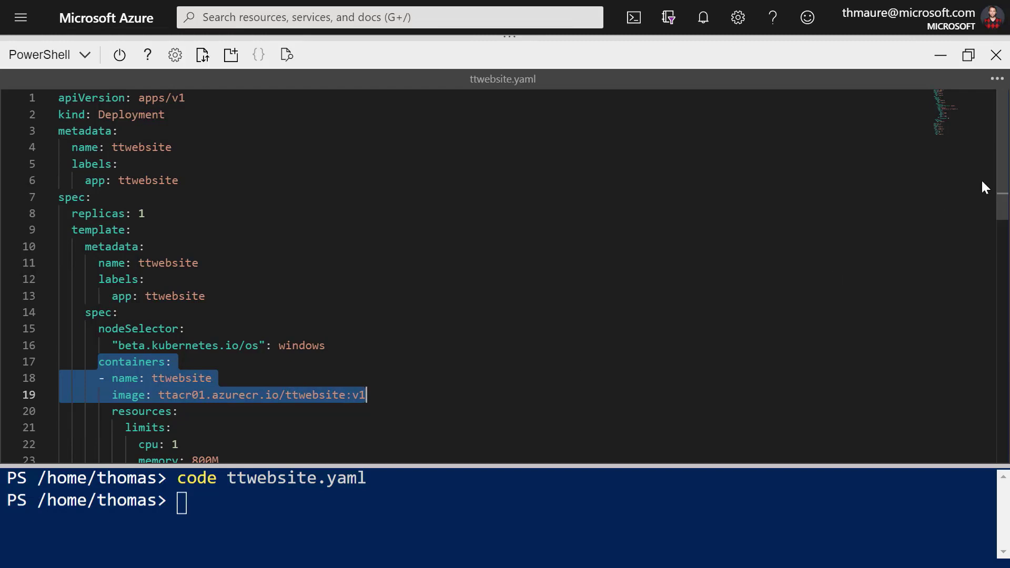
left_click(997, 80)
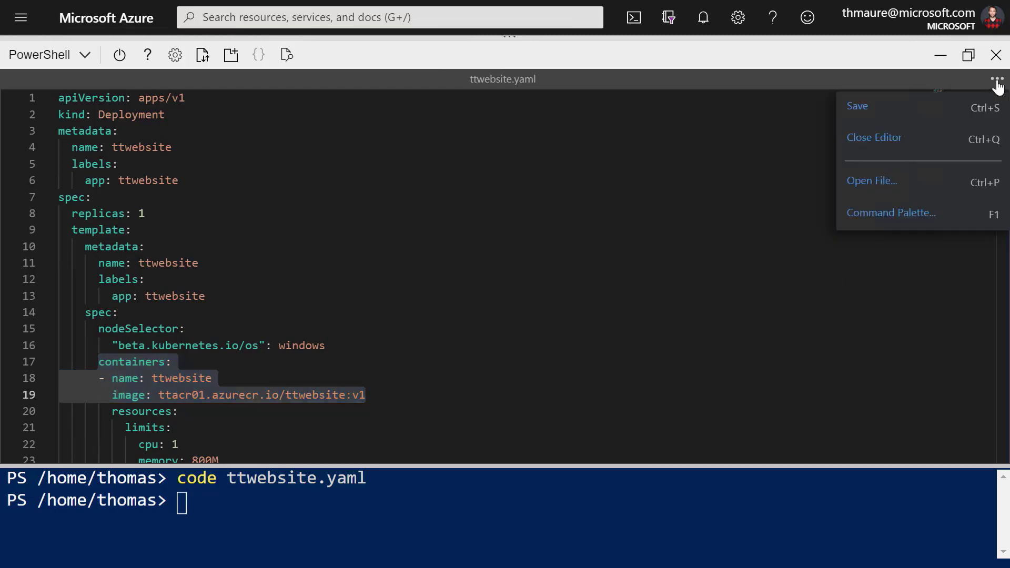
left_click(974, 148)
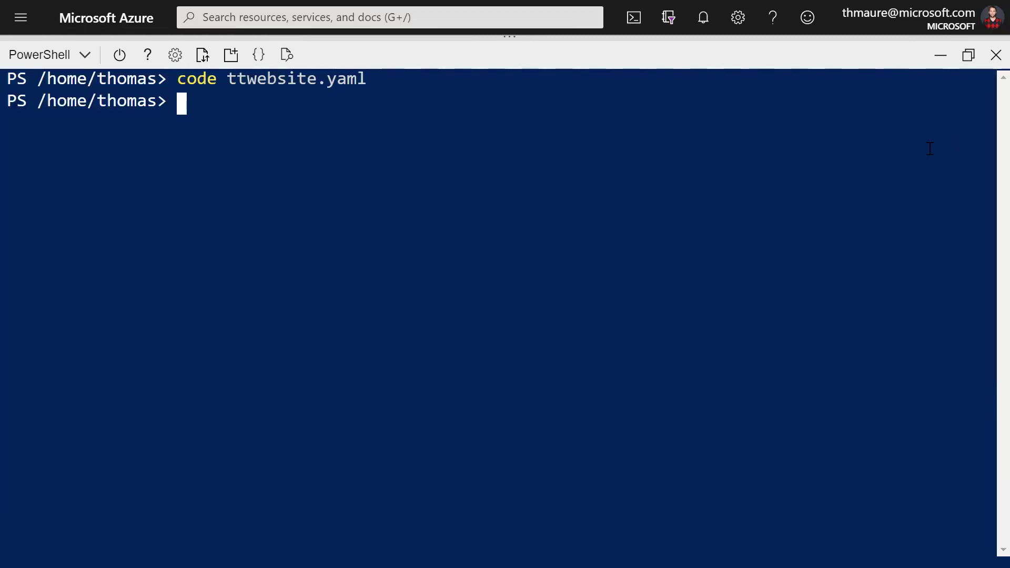
Deploy the website to the Kubernetes cluster by running "kubectl apply -f ttwebsite.yaml" in Cloud Shell.
key("Up")
key("Up")
key("Up")
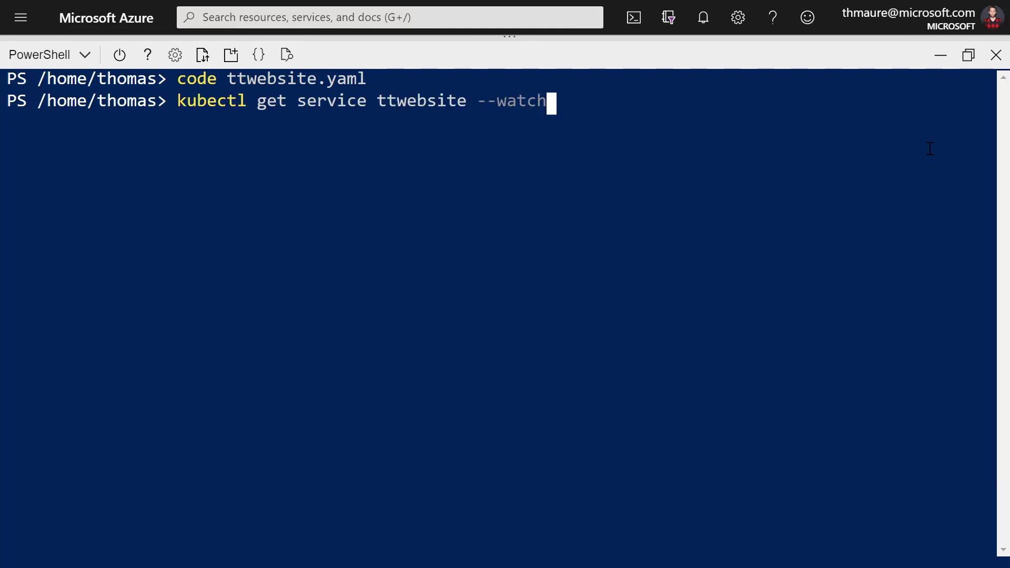
key("BackSpace")
key("BackSpace")
key("BackSpace")
key("BackSpace")
key("BackSpace")
key("BackSpace")
key("BackSpace")
key("BackSpace")
key("BackSpace")
key("BackSpace")
key("BackSpace")
key("BackSpace")
key("BackSpace")
key("BackSpace")
key("BackSpace")
key("BackSpace")
key("BackSpace")
key("BackSpace")
key("BackSpace")
key("BackSpace")
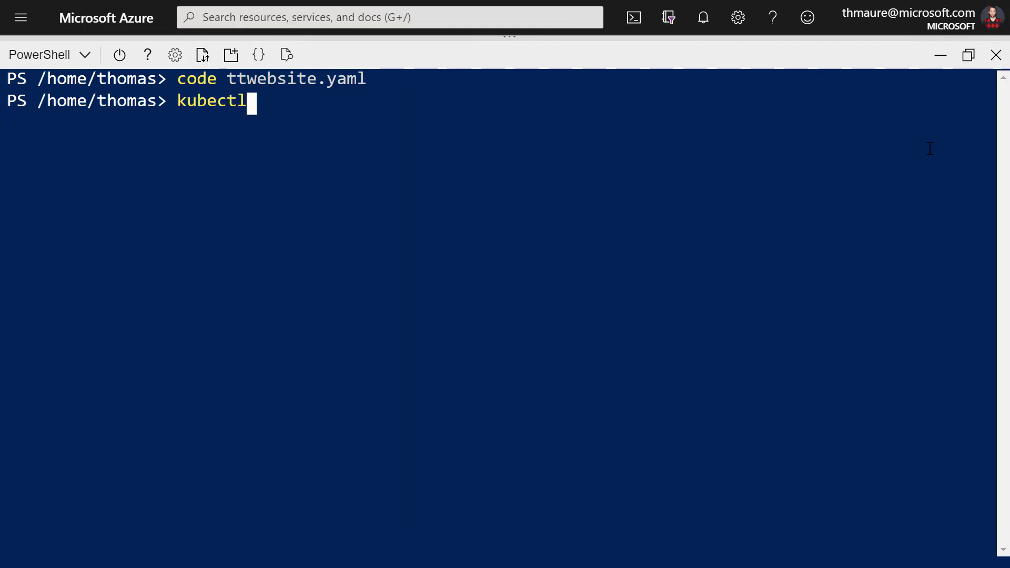
type("apply -f ttwebsite.yaml")
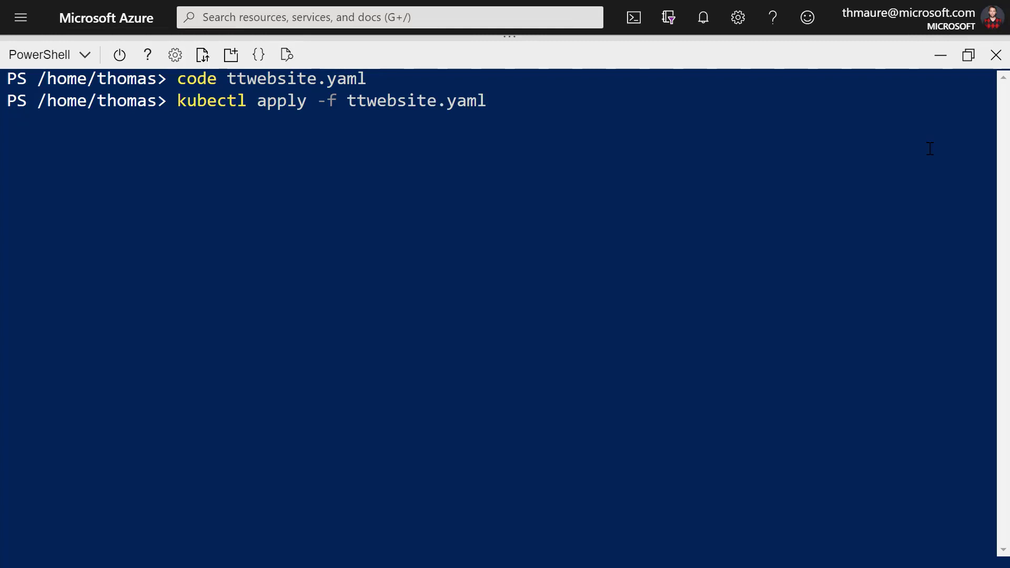
key("Return")
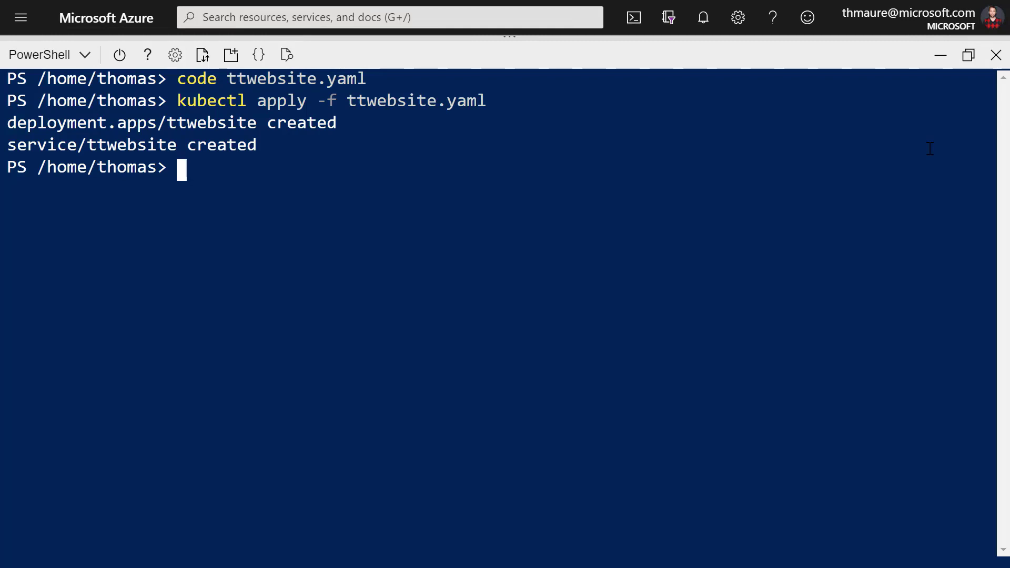
Run "kubectl get service ttwebsite --watch" and select the external IP address assigned to the service.
key("Up")
key("Up")
key("Up")
key("Up")
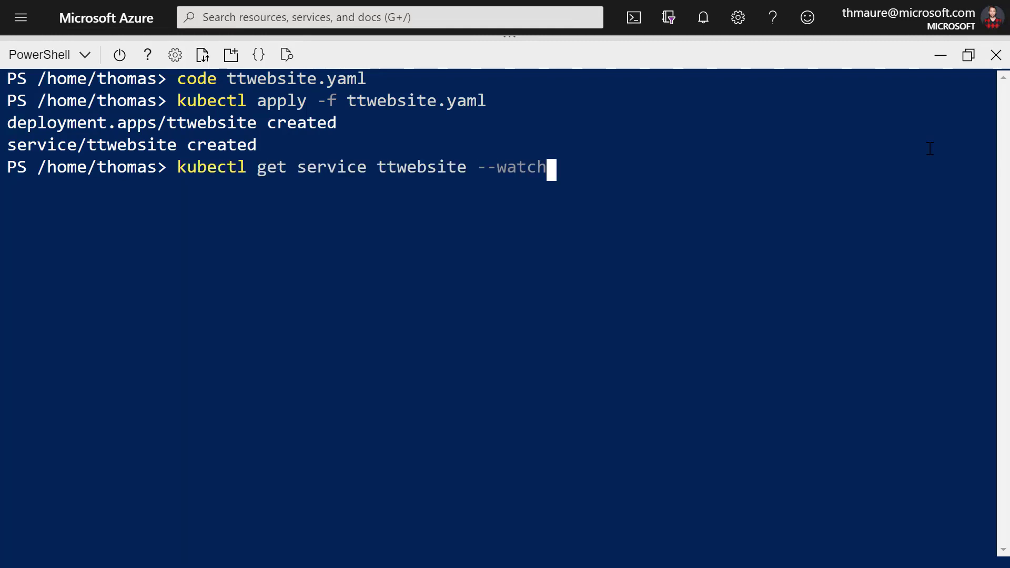
key("Up")
key("Down")
key("Return")
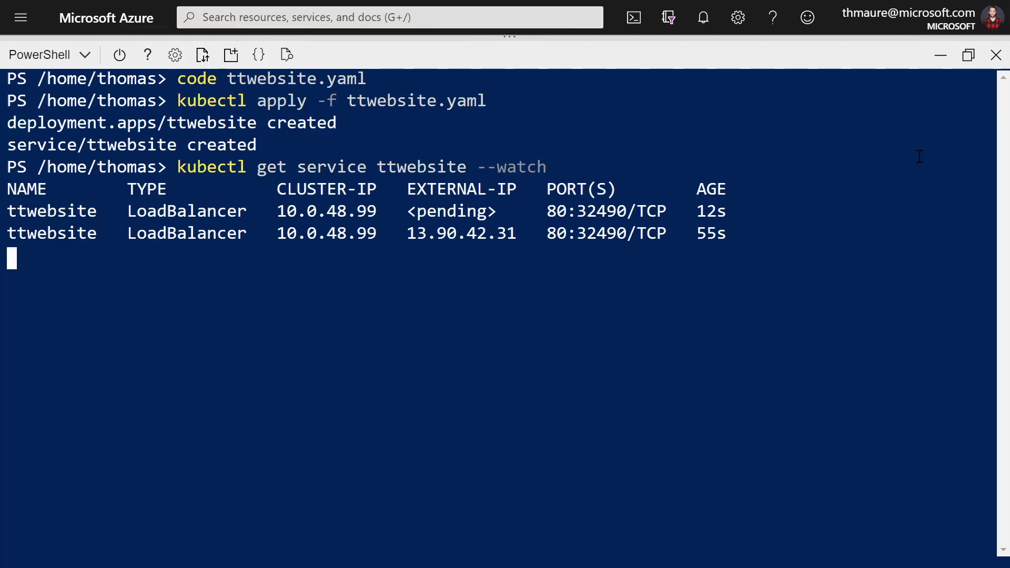
left_click_drag(407, 233, 517, 233)
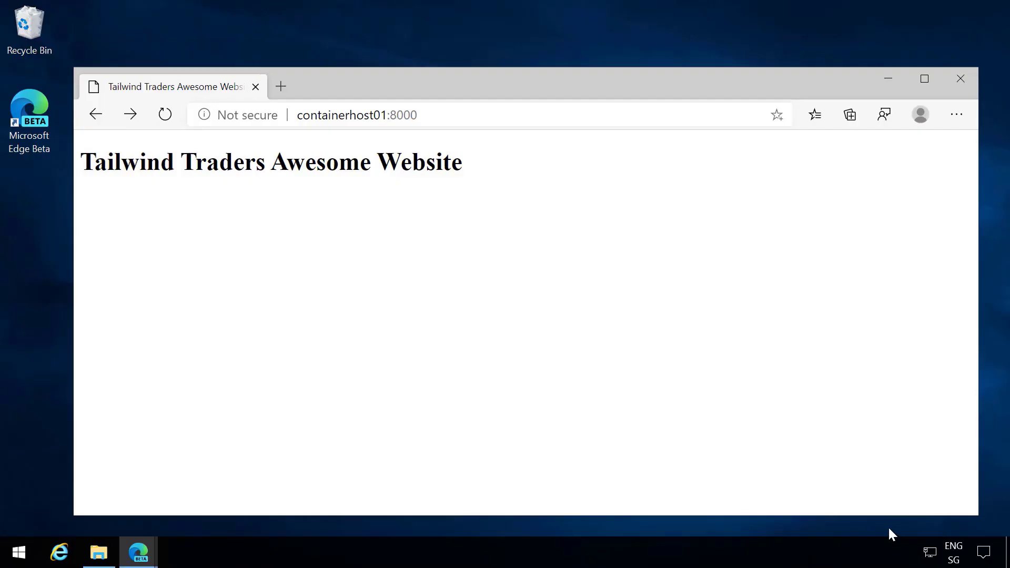
Switch to Microsoft Edge Beta and open the deployed website at 13.90.42.31 in a new tab.
left_click(286, 90)
type("13.90.42.31")
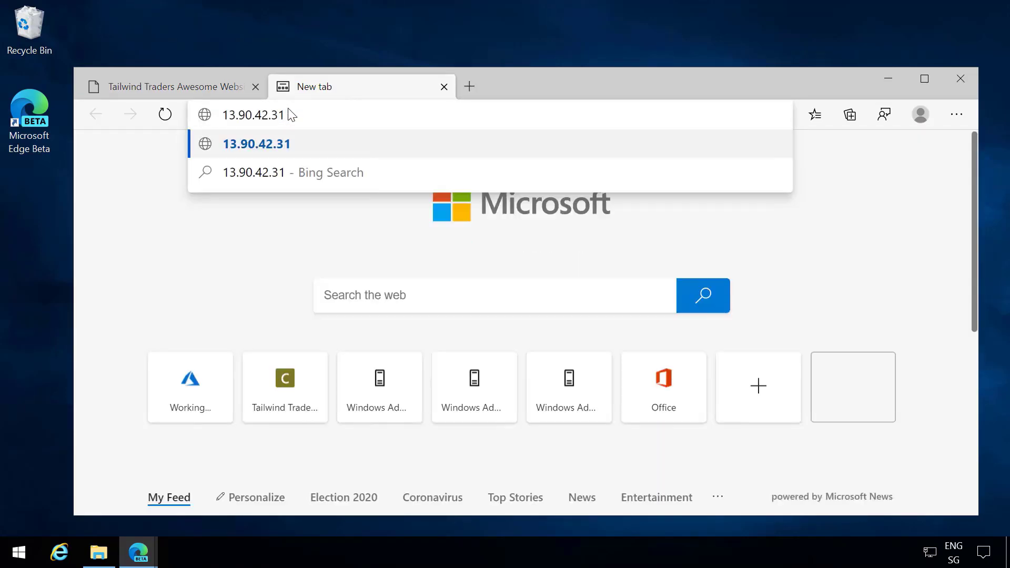
key("Return")
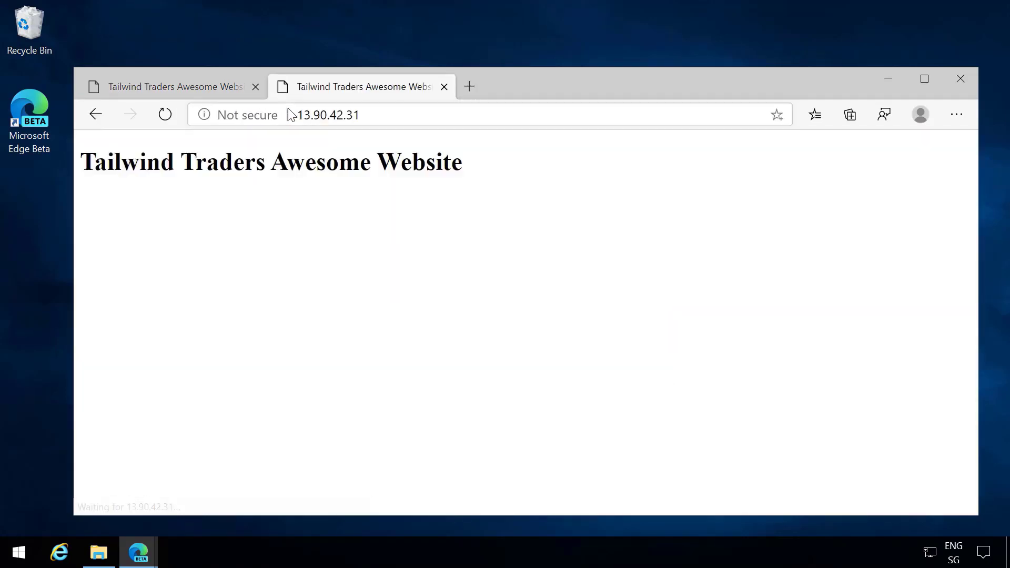